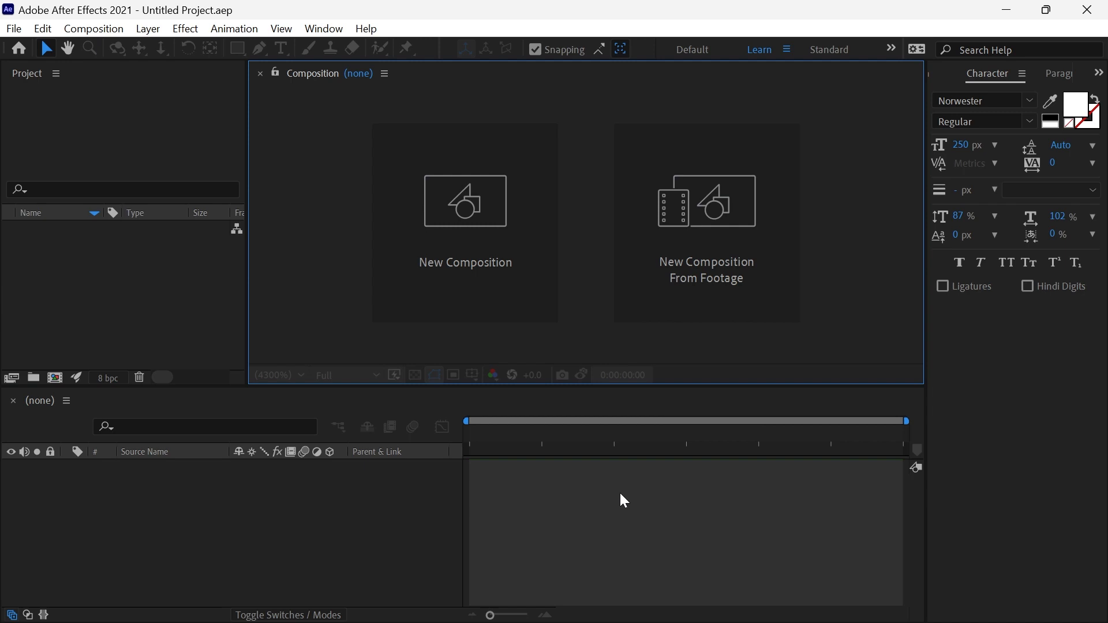
# Create a 1920 x 1080, 60 fps, five-second composition named 3D Text Animation.
pyautogui.click(481, 289)
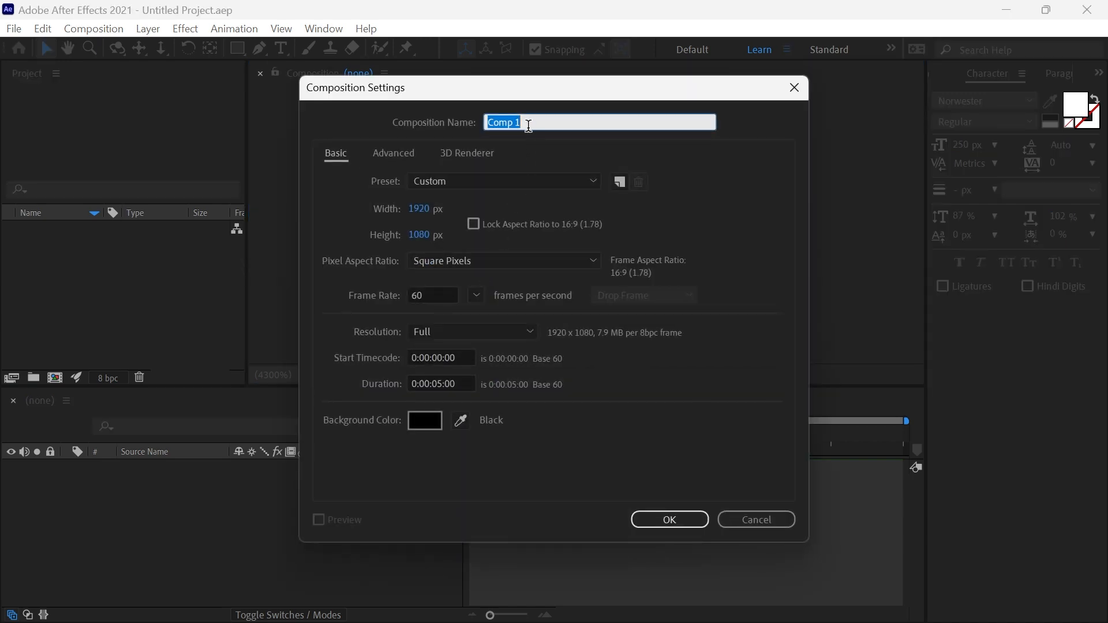
pyautogui.write('3D Text Animation')
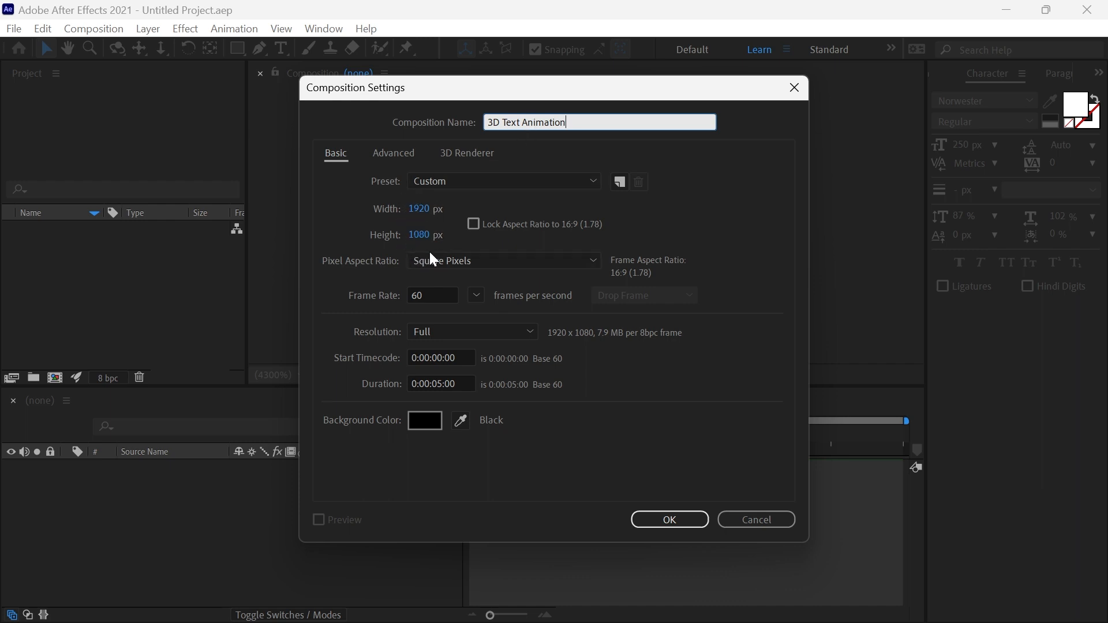
pyautogui.click(639, 524)
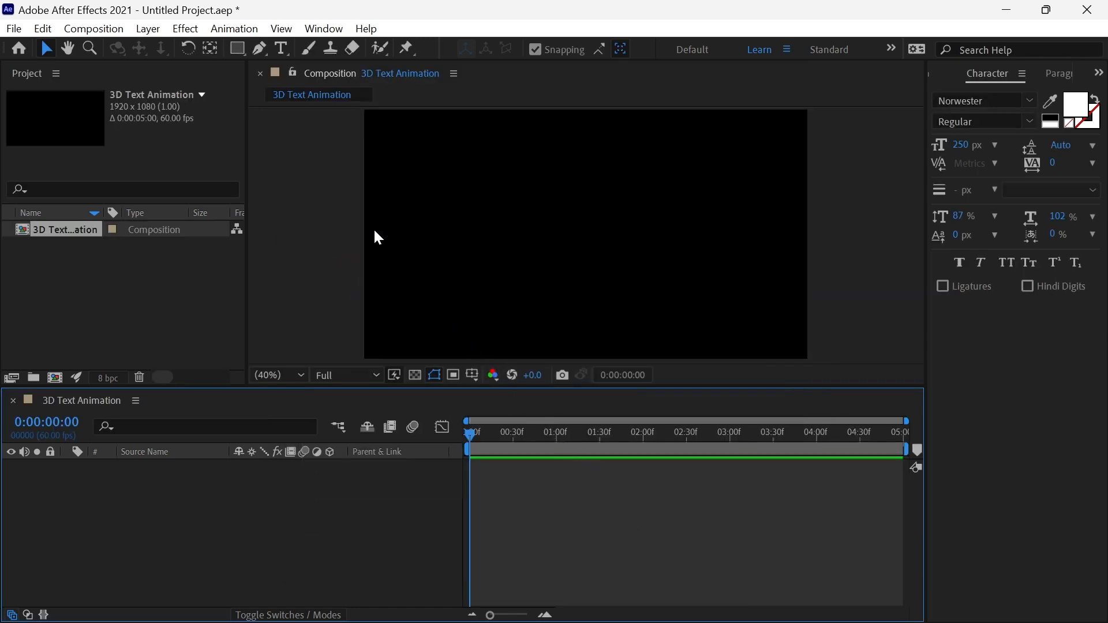
# Add a text layer reading 3D in the Norwester font at 250 px.
pyautogui.click(282, 49)
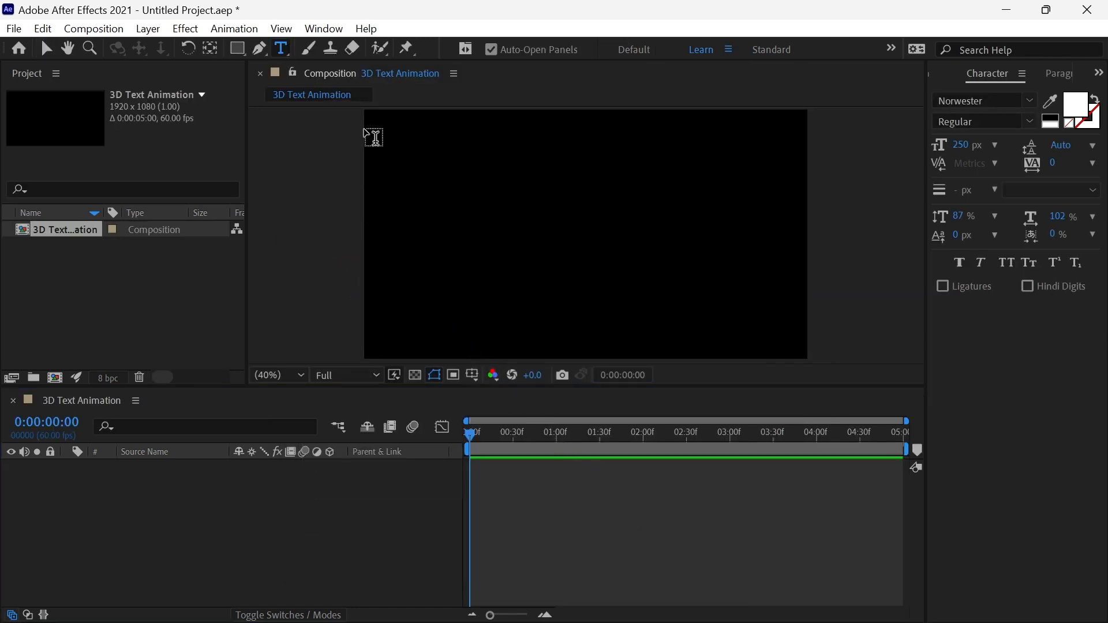
pyautogui.click(486, 222)
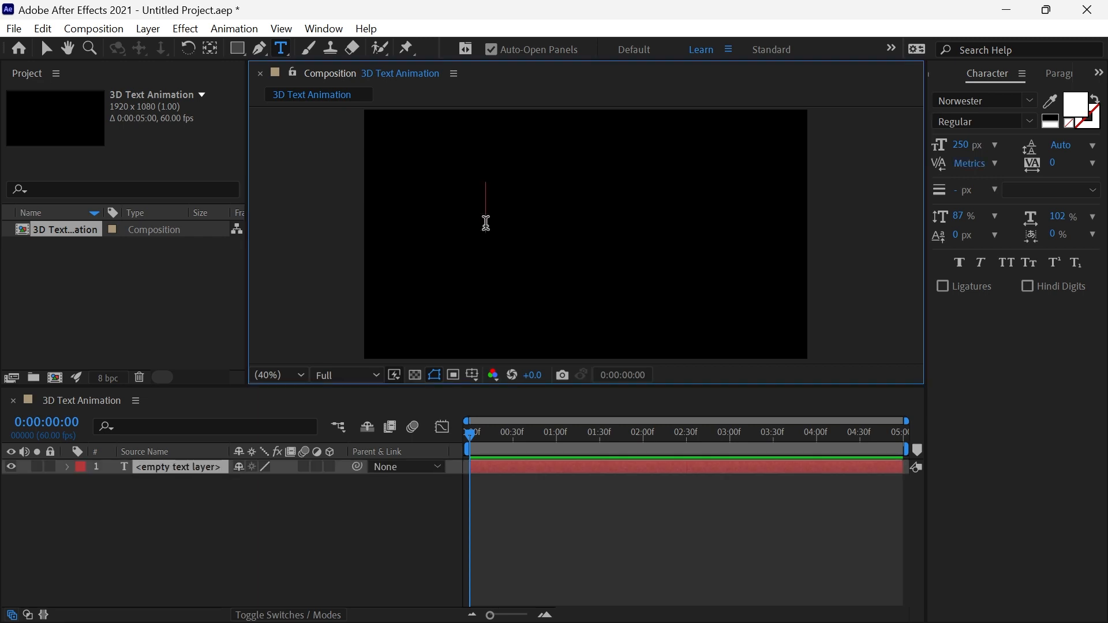
pyautogui.write('3D')
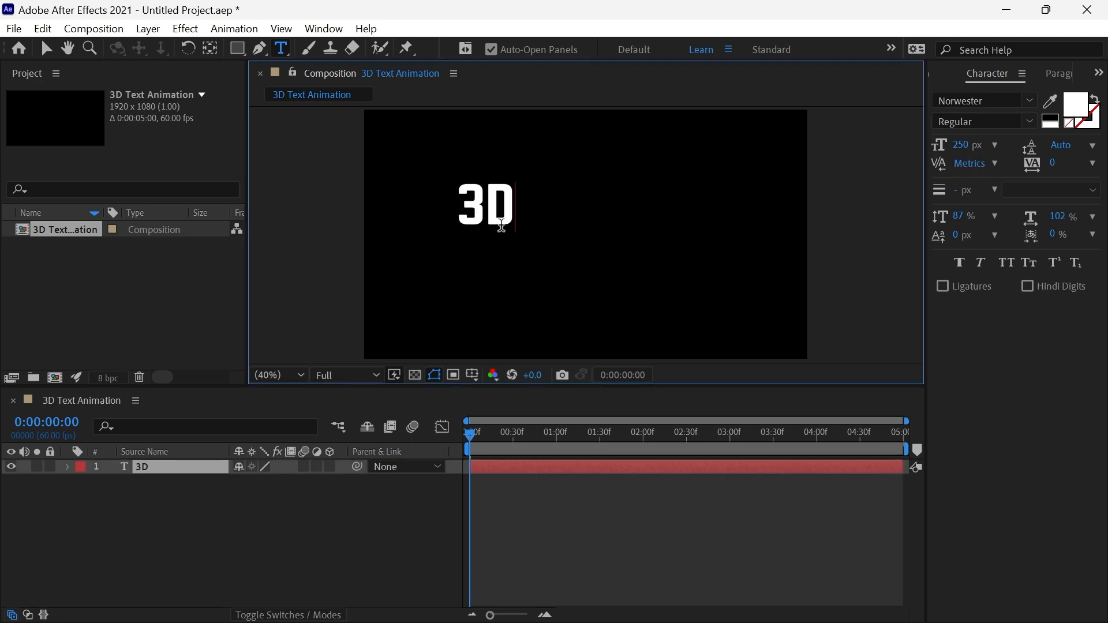
# Center the 3D text horizontally and vertically in the composition and center its anchor point on the text.
pyautogui.click(1099, 73)
pyautogui.click(1065, 94)
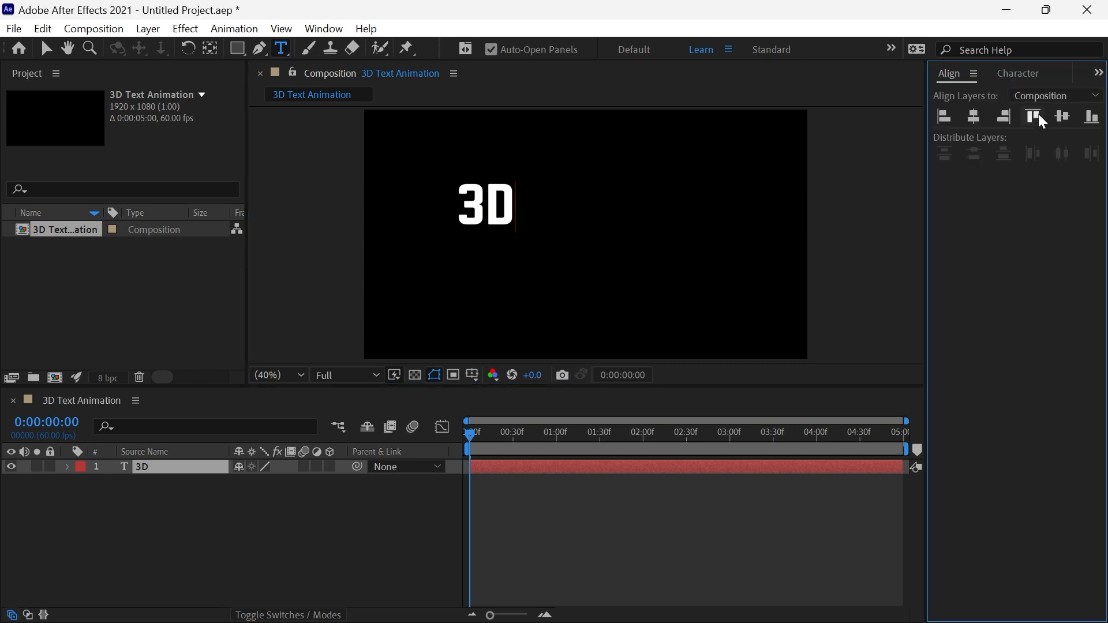
pyautogui.click(974, 117)
pyautogui.click(1063, 117)
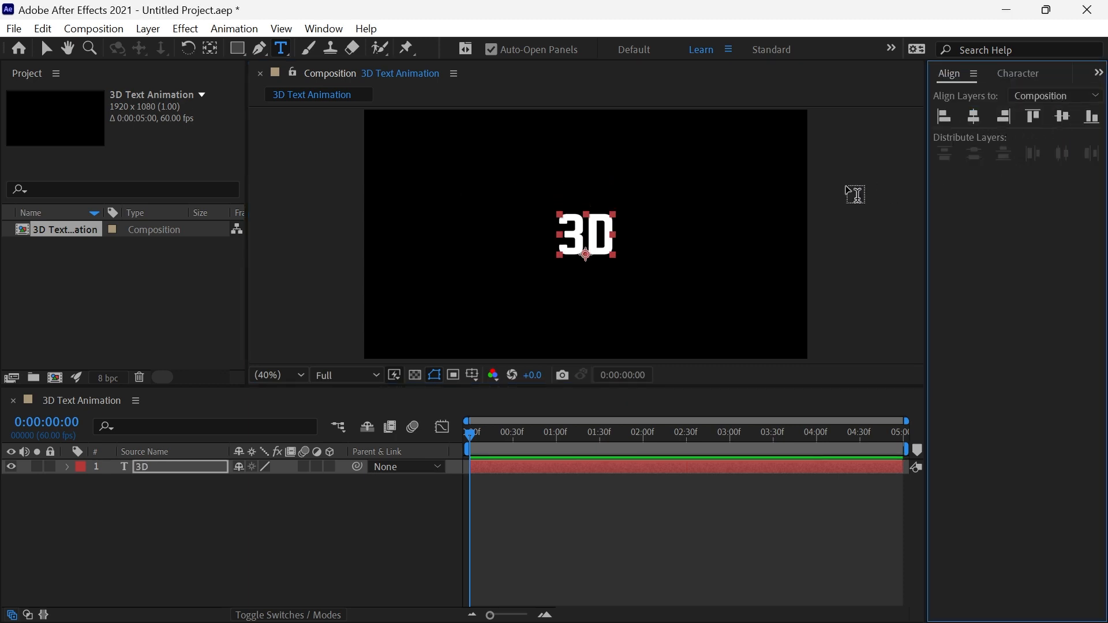
pyautogui.click(214, 51)
pyautogui.hotkey('ctrl', 'alt', 'Home')
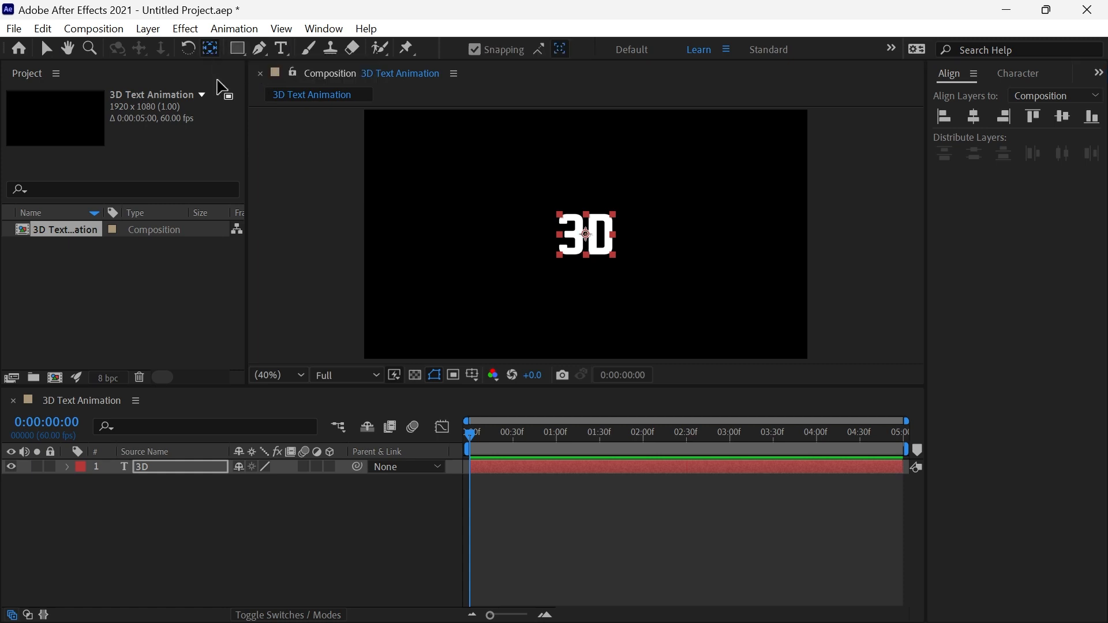
# Duplicate the 3D text layer and change the copy's text to TEXT.
pyautogui.click(184, 474)
pyautogui.hotkey('ctrl', 'd')
pyautogui.doubleClick(148, 471)
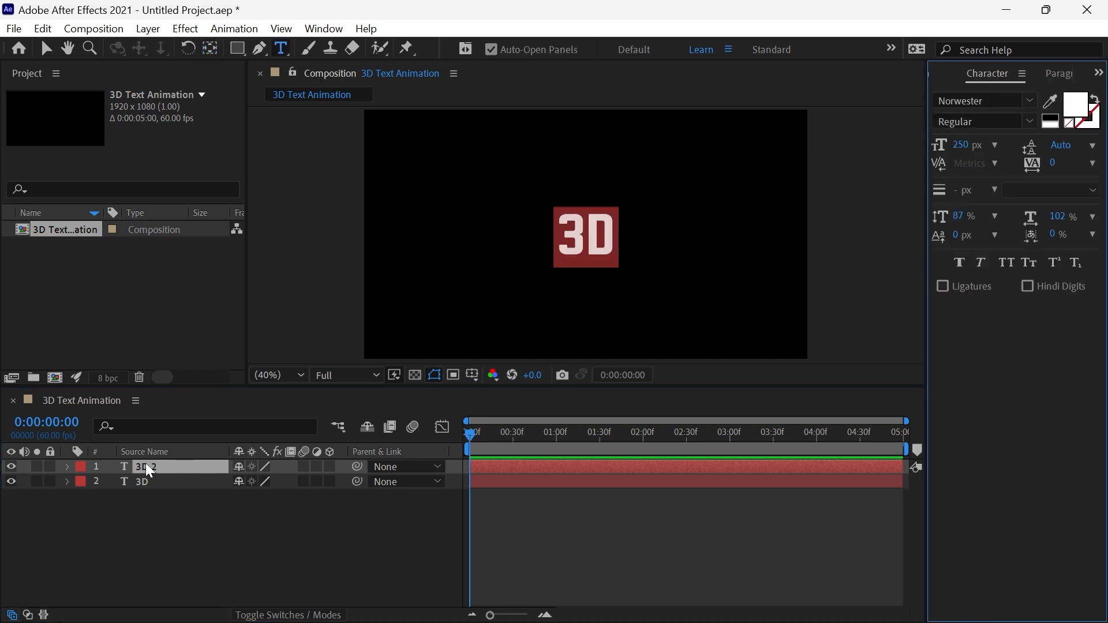
pyautogui.write('TEX')
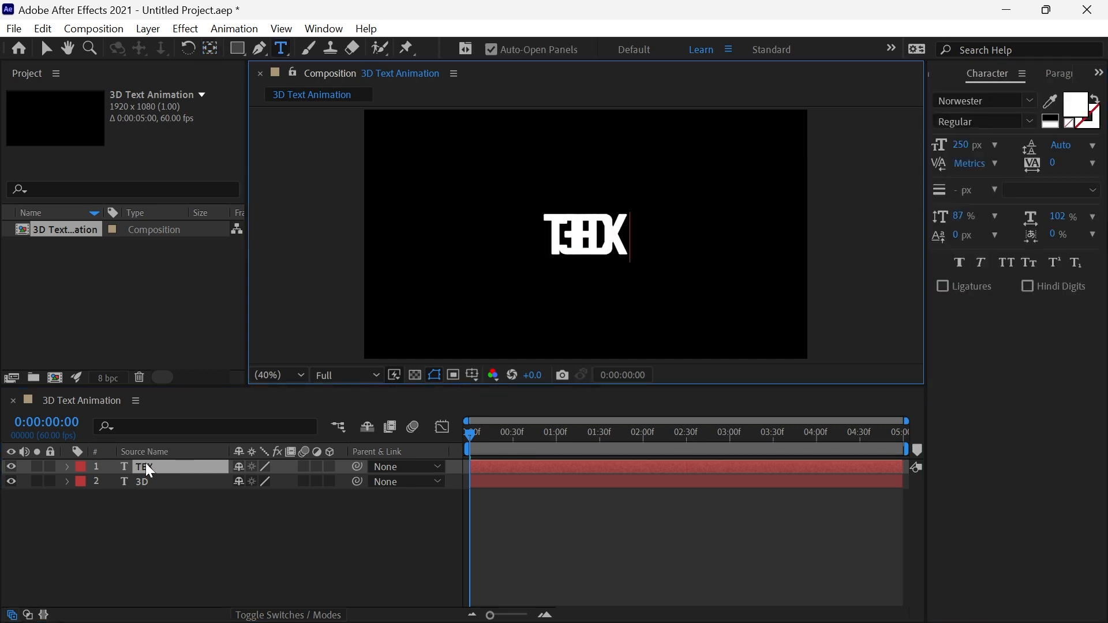
pyautogui.write('T')
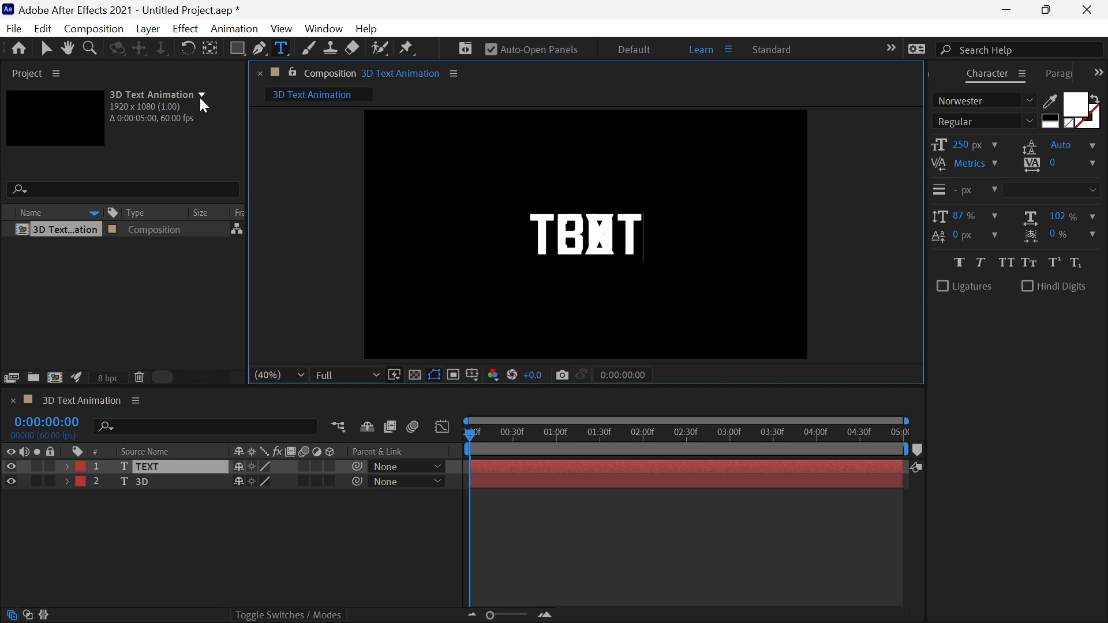
# Move the TEXT layer's anchor point to its top center edge and place the word directly beneath 3D.
pyautogui.click(210, 48)
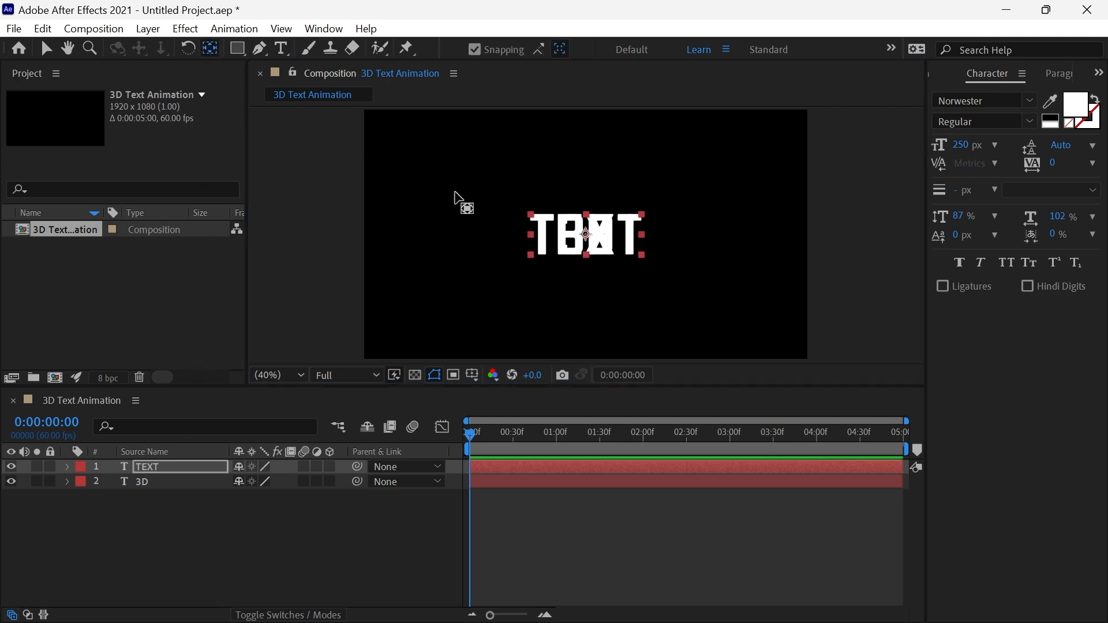
pyautogui.click(586, 233)
pyautogui.moveTo(586, 233); pyautogui.dragTo(586, 214)
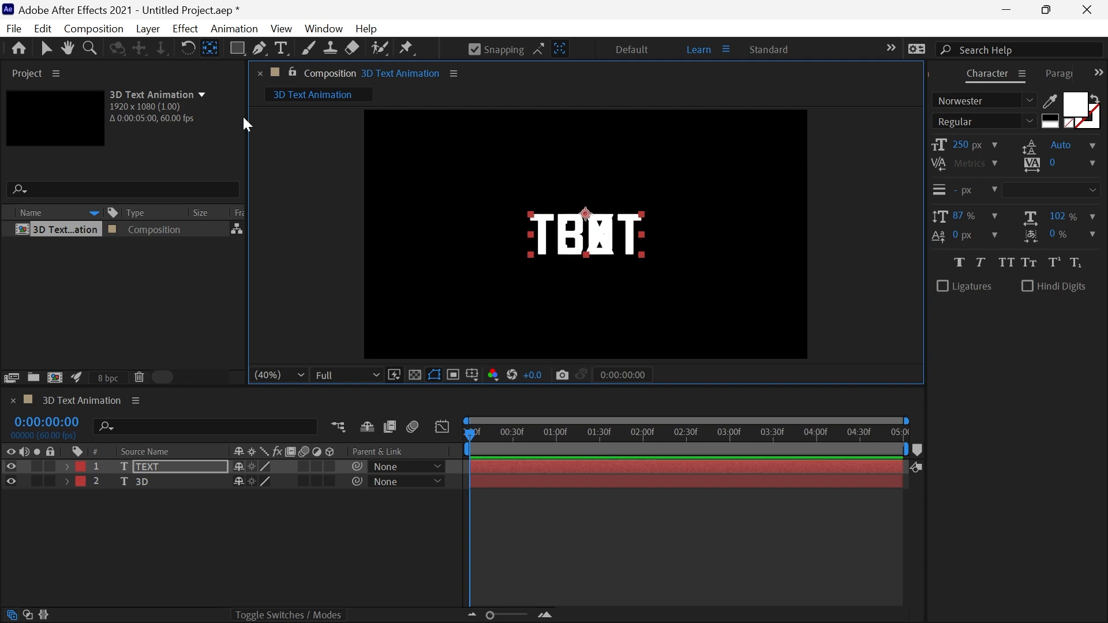
pyautogui.click(48, 49)
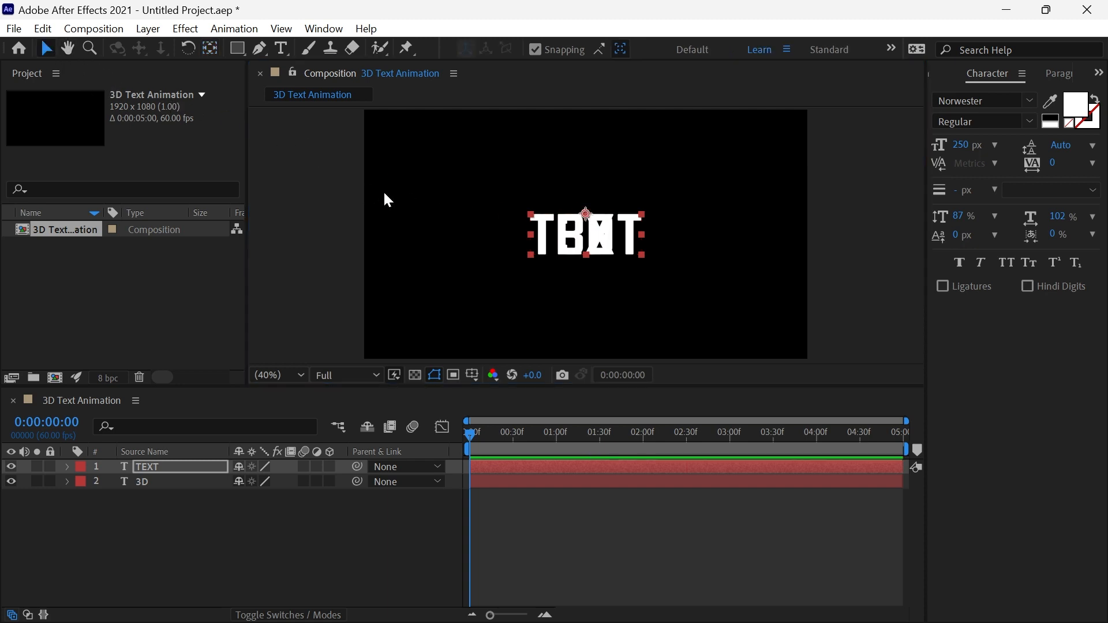
pyautogui.moveTo(599, 245); pyautogui.dragTo(598, 288)
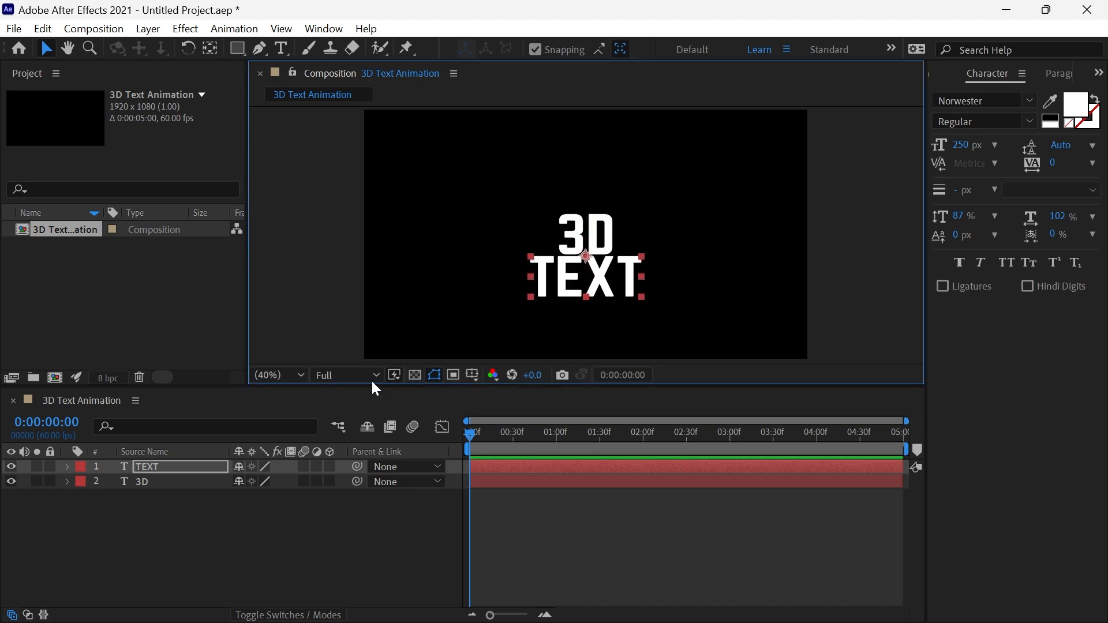
# Make an ANIMATION text layer from a duplicate of TEXT and place it directly beneath TEXT.
pyautogui.click(170, 466)
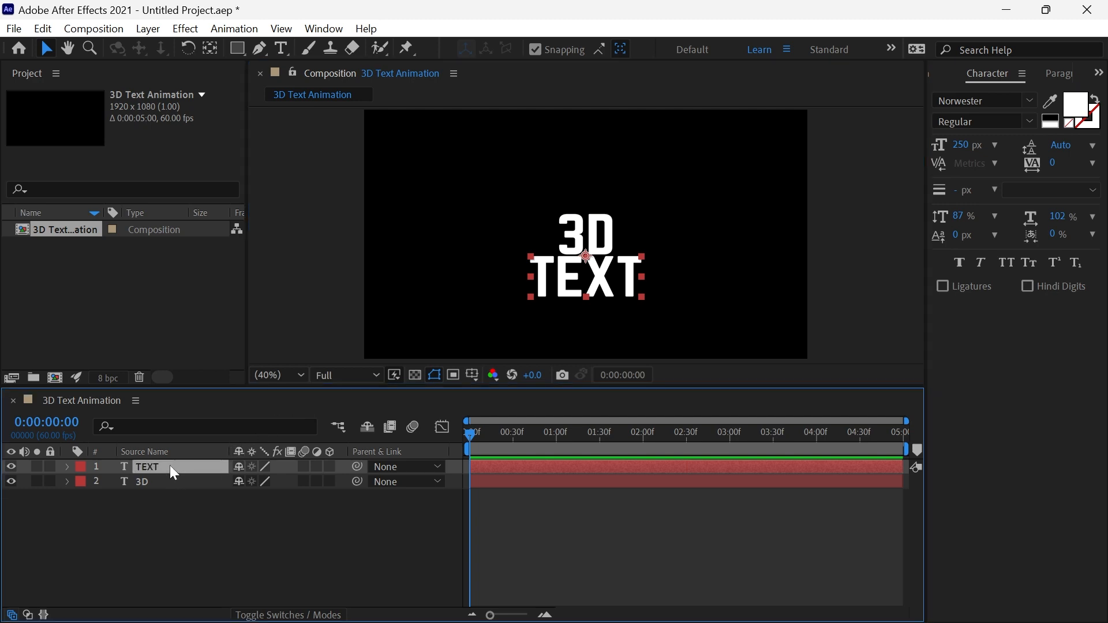
pyautogui.hotkey('ctrl', 'd')
pyautogui.doubleClick(164, 465)
pyautogui.write('AN')
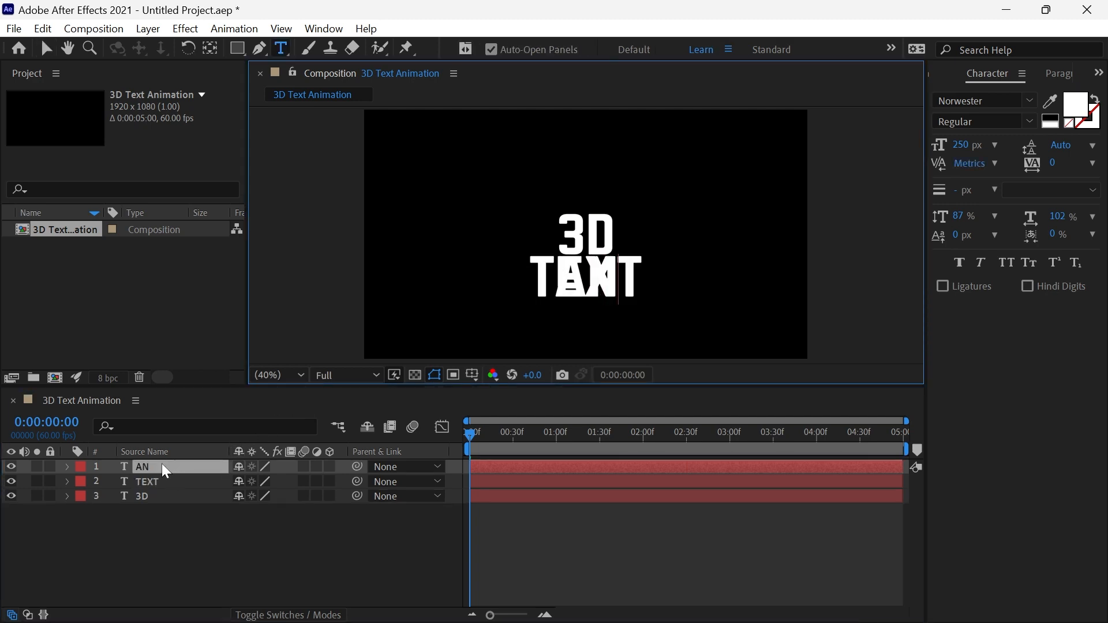
pyautogui.write('IMATION')
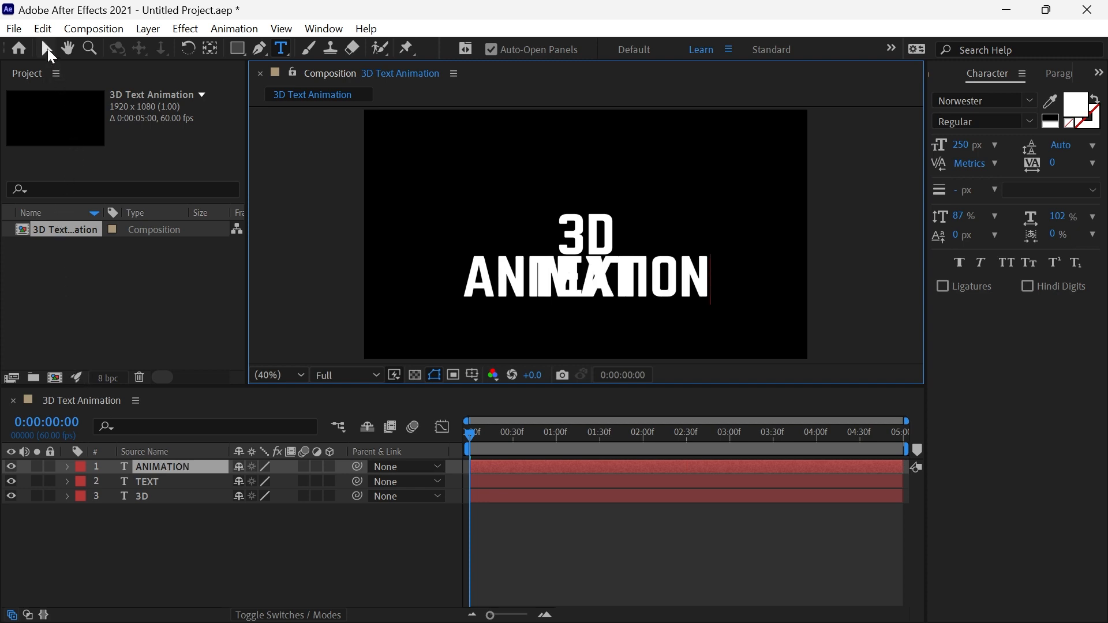
pyautogui.click(47, 49)
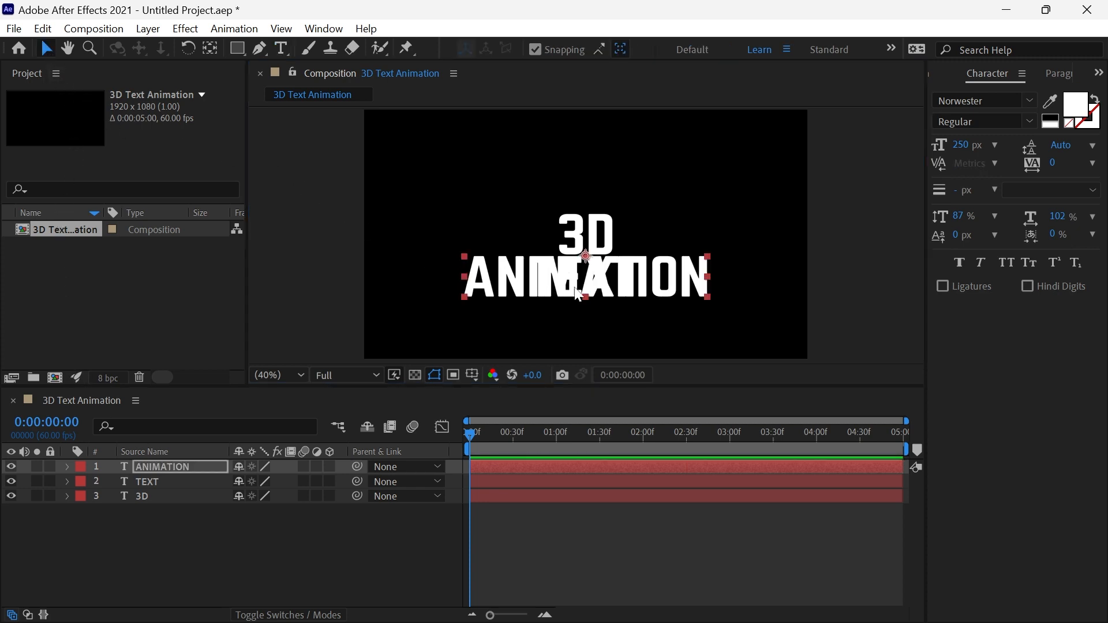
pyautogui.moveTo(578, 293); pyautogui.dragTo(606, 317)
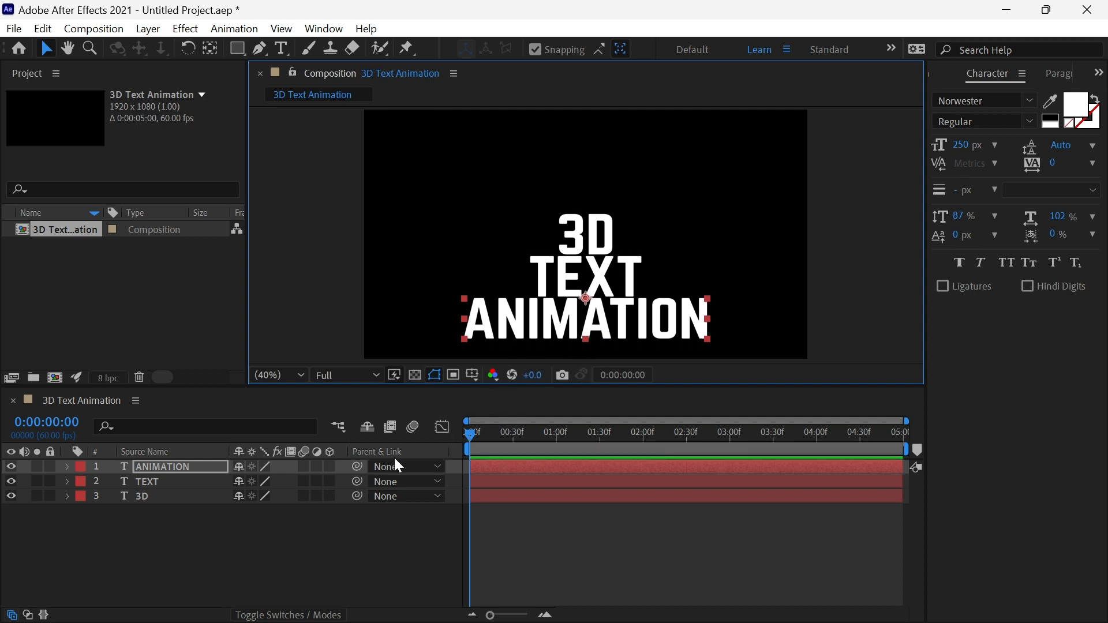
# Parent the ANIMATION layer to TEXT and the TEXT layer to 3D.
pyautogui.moveTo(358, 465); pyautogui.dragTo(203, 478)
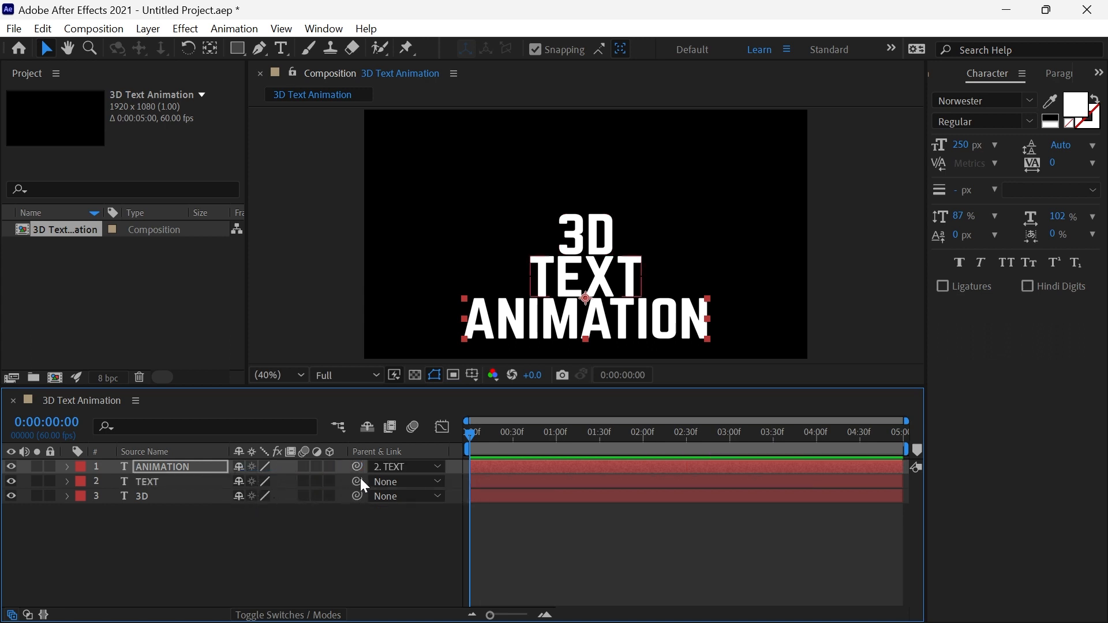
pyautogui.moveTo(357, 482); pyautogui.dragTo(188, 496)
# Turn the ANIMATION and TEXT layers into 3D layers and set the X Rotation of both to 90°.
pyautogui.click(190, 484)
pyautogui.keyDown('shift'); pyautogui.click(192, 471); pyautogui.keyUp('shift')
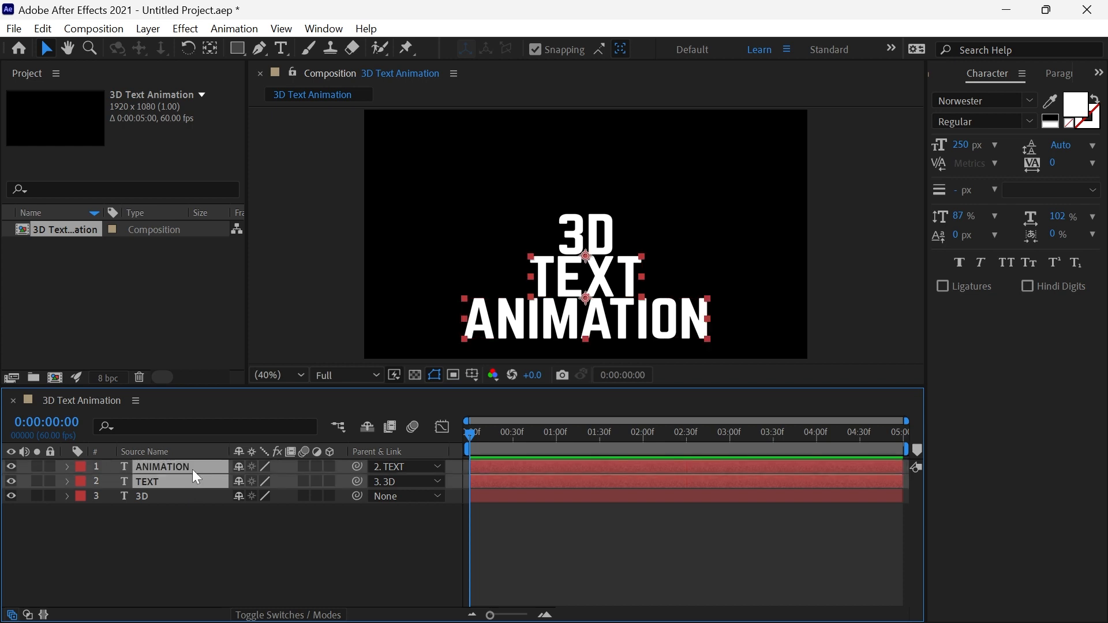
pyautogui.click(330, 466)
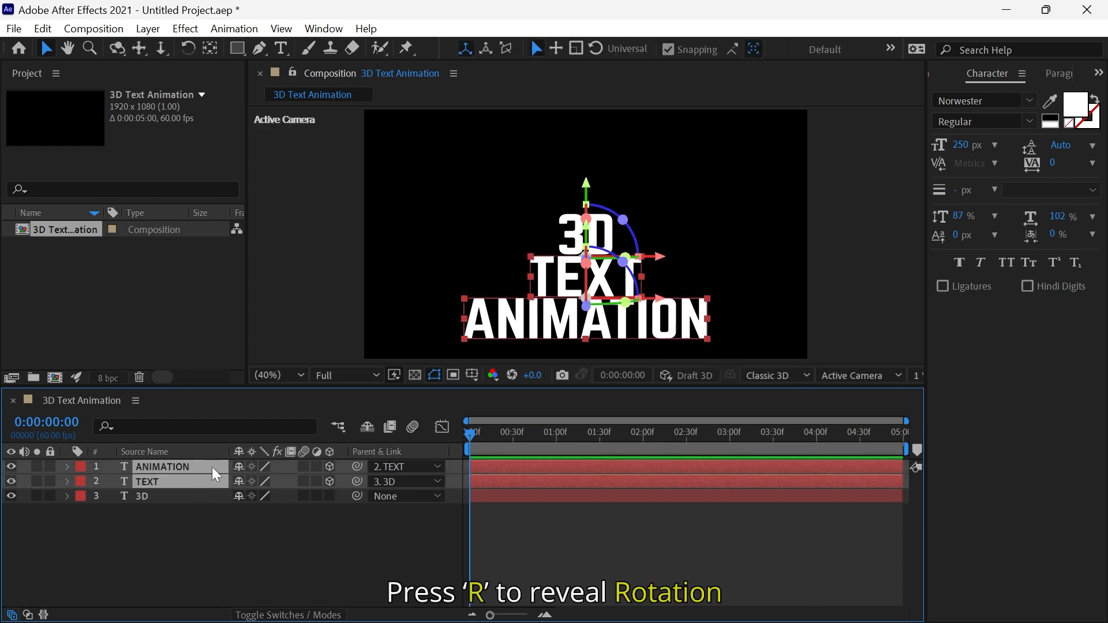
pyautogui.press('r')
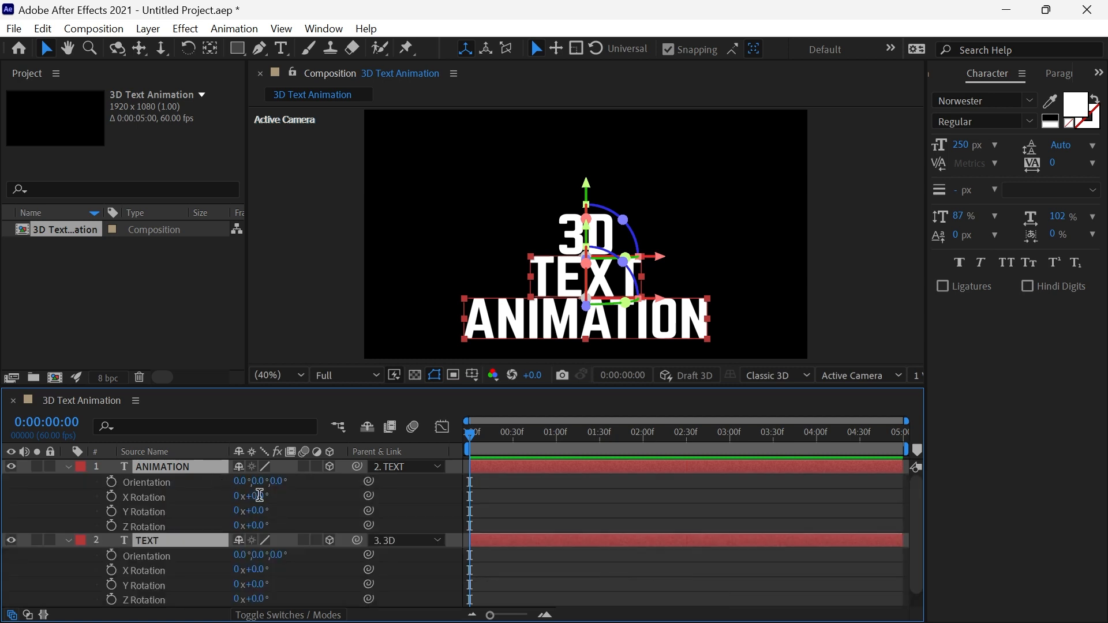
pyautogui.click(259, 496)
pyautogui.press('Return')
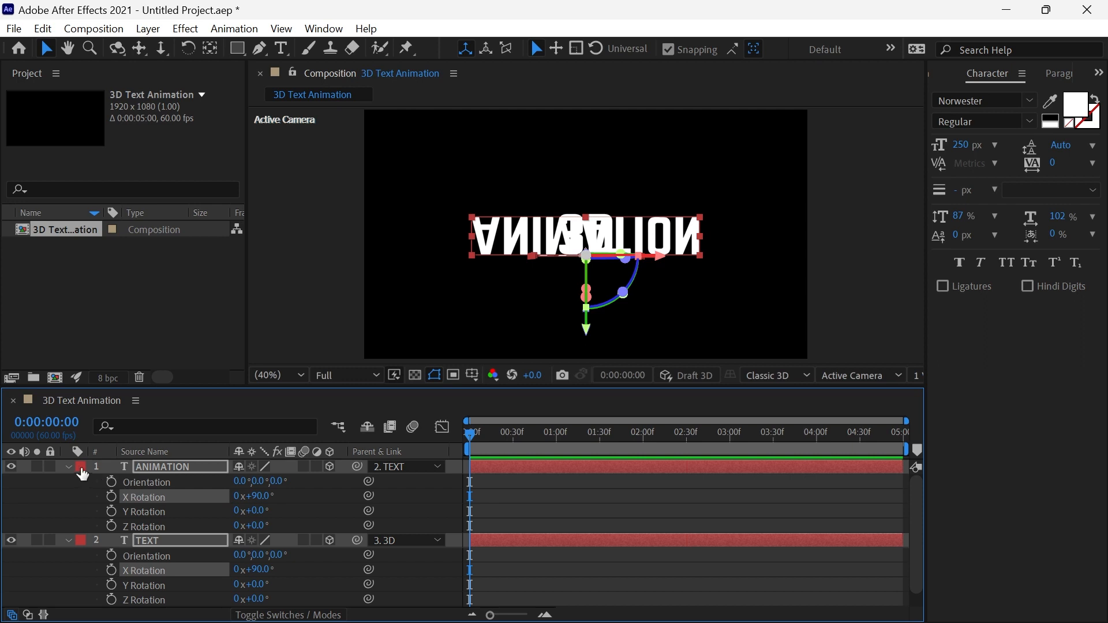
pyautogui.click(68, 467)
pyautogui.click(109, 527)
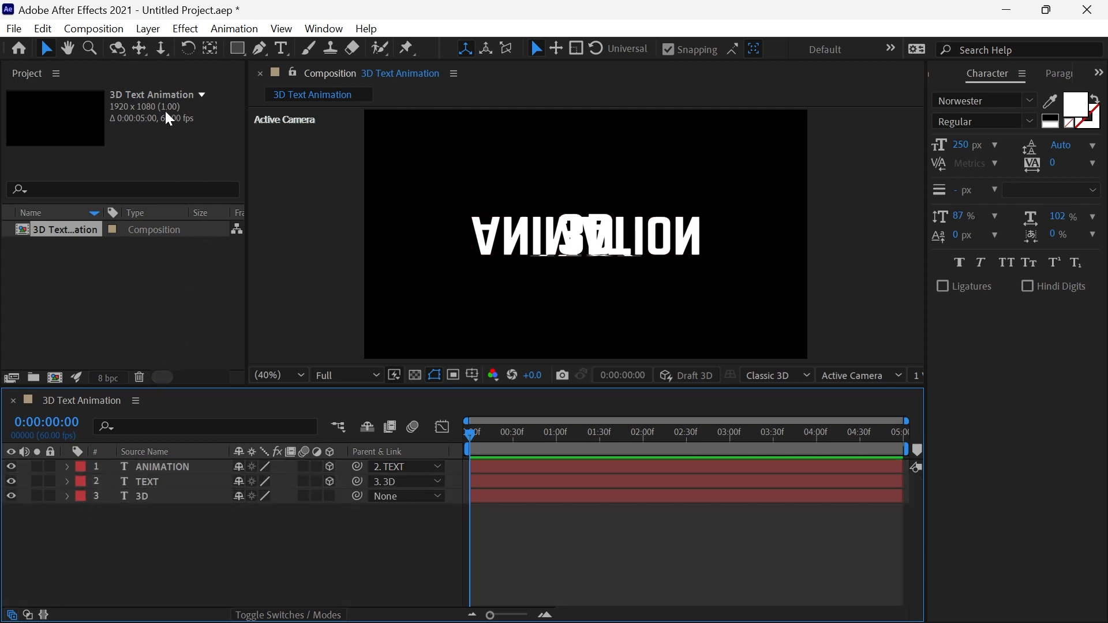
# Add a new null object to the composition.
pyautogui.click(148, 28)
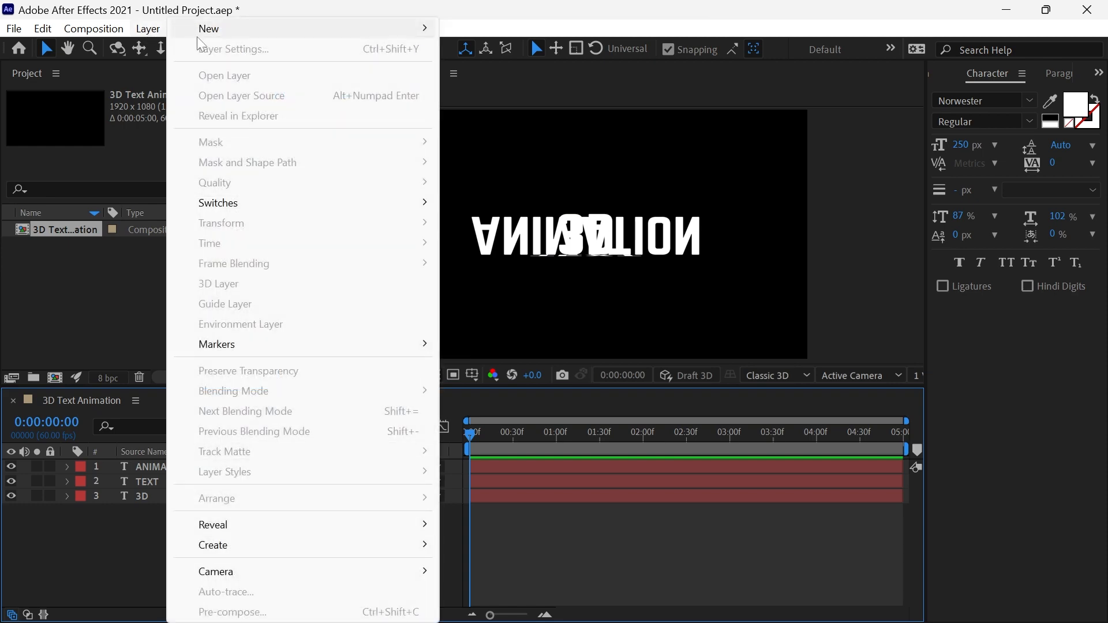
pyautogui.moveTo(393, 26)
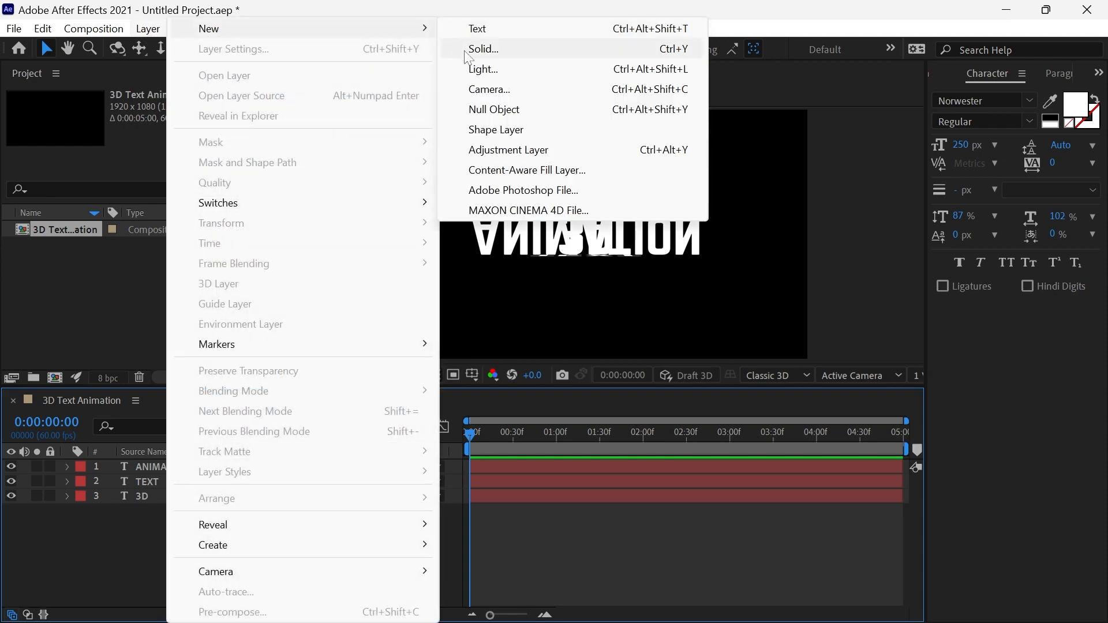
pyautogui.click(485, 109)
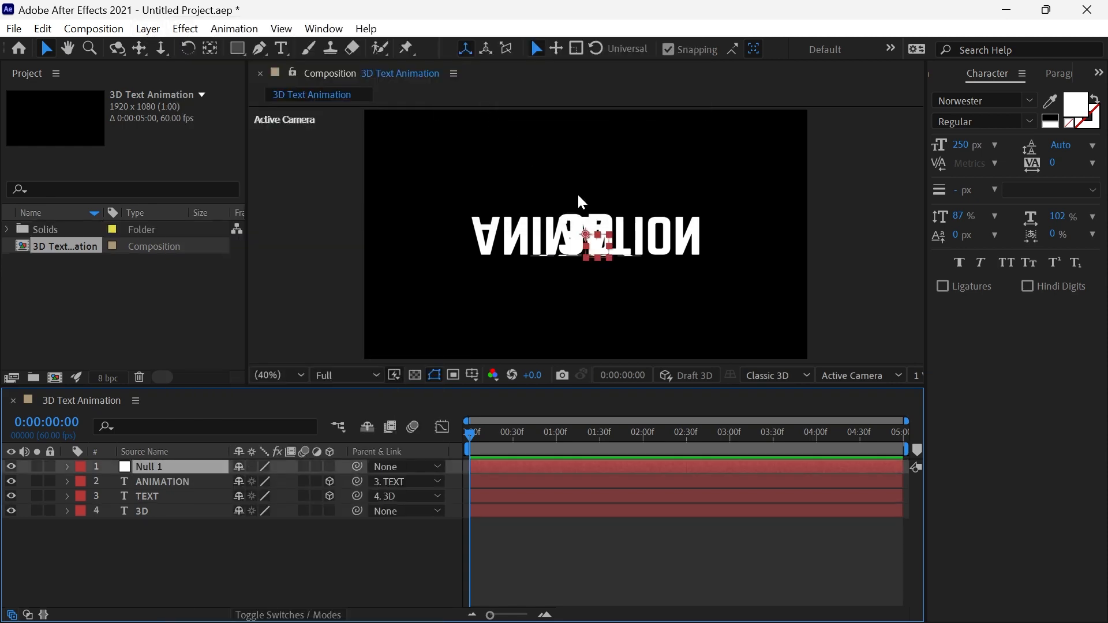
# Make the null a 3D layer and, in the Left view, move it along Z to the middle of the folded text, returning to Active Camera.
pyautogui.click(840, 376)
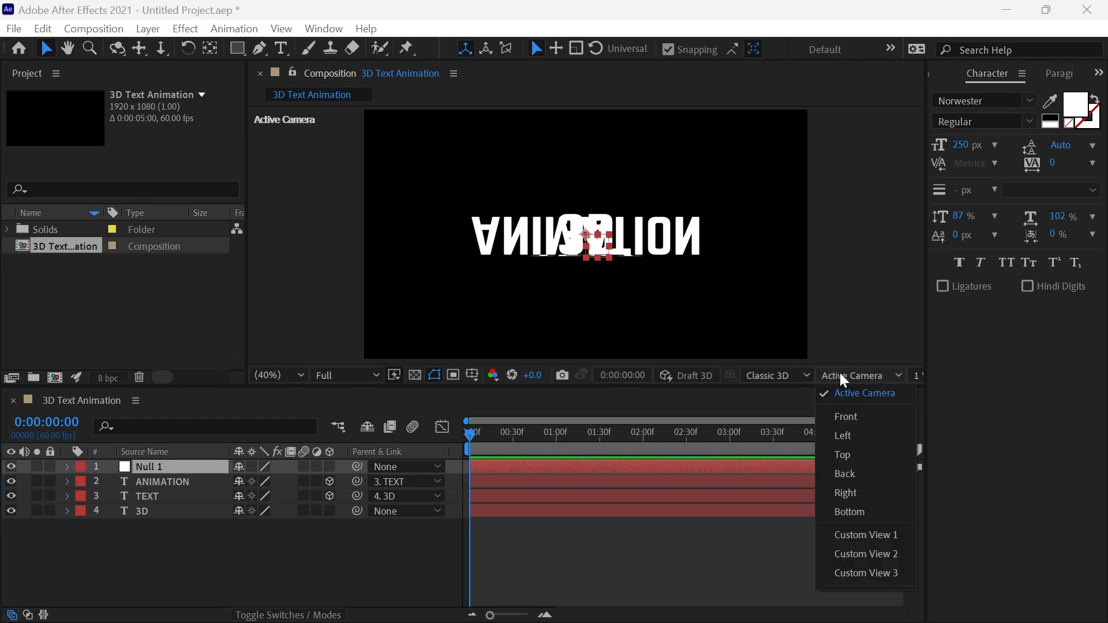
pyautogui.click(849, 434)
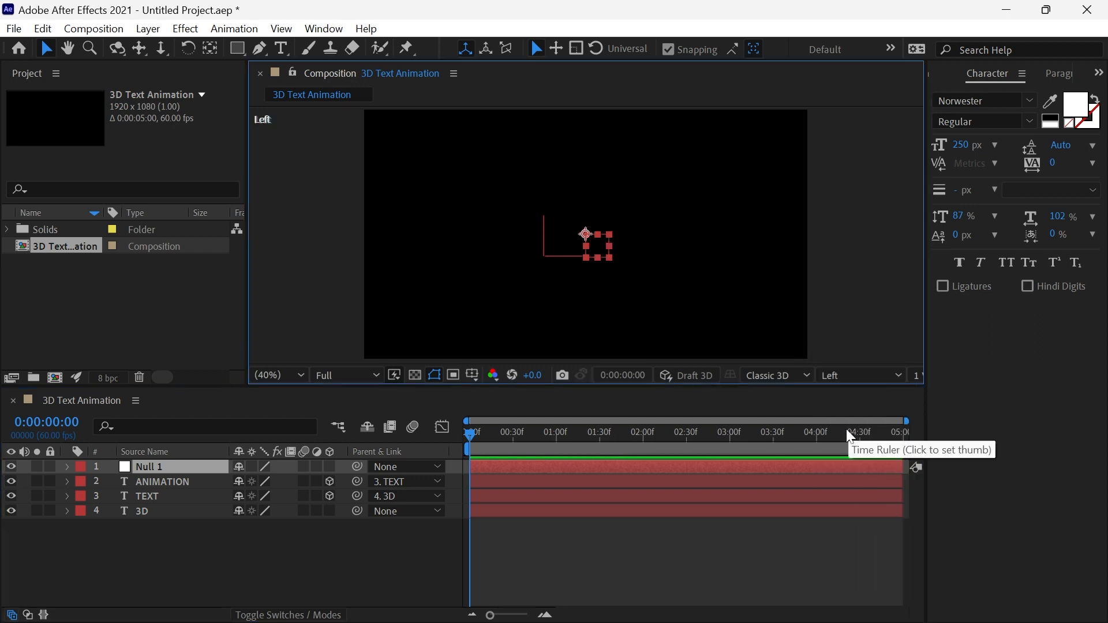
pyautogui.click(331, 467)
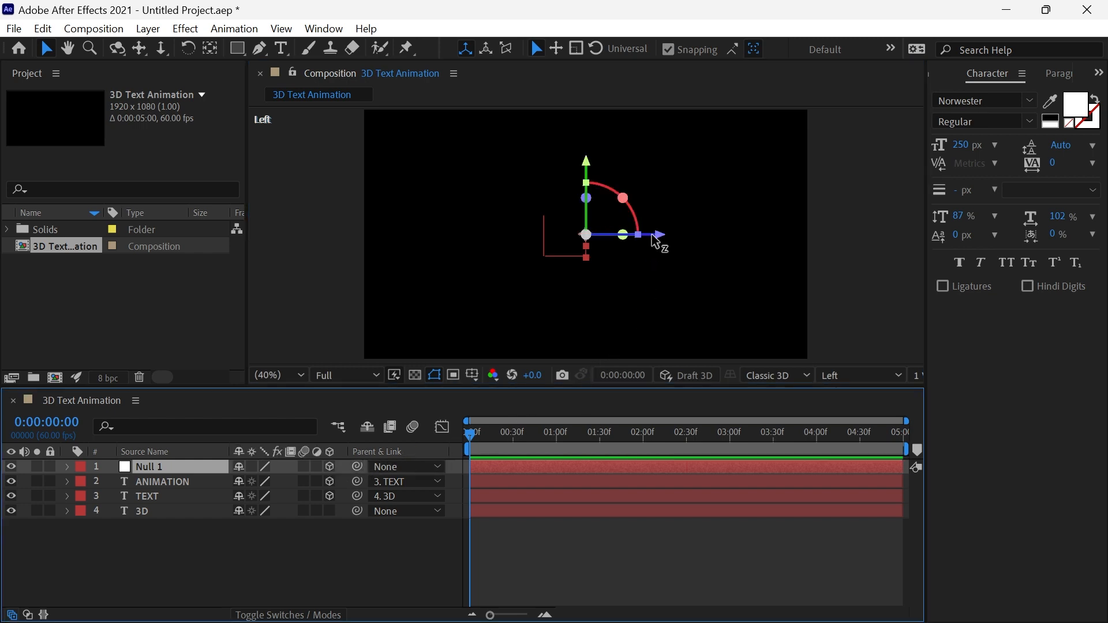
pyautogui.moveTo(657, 236); pyautogui.dragTo(640, 239)
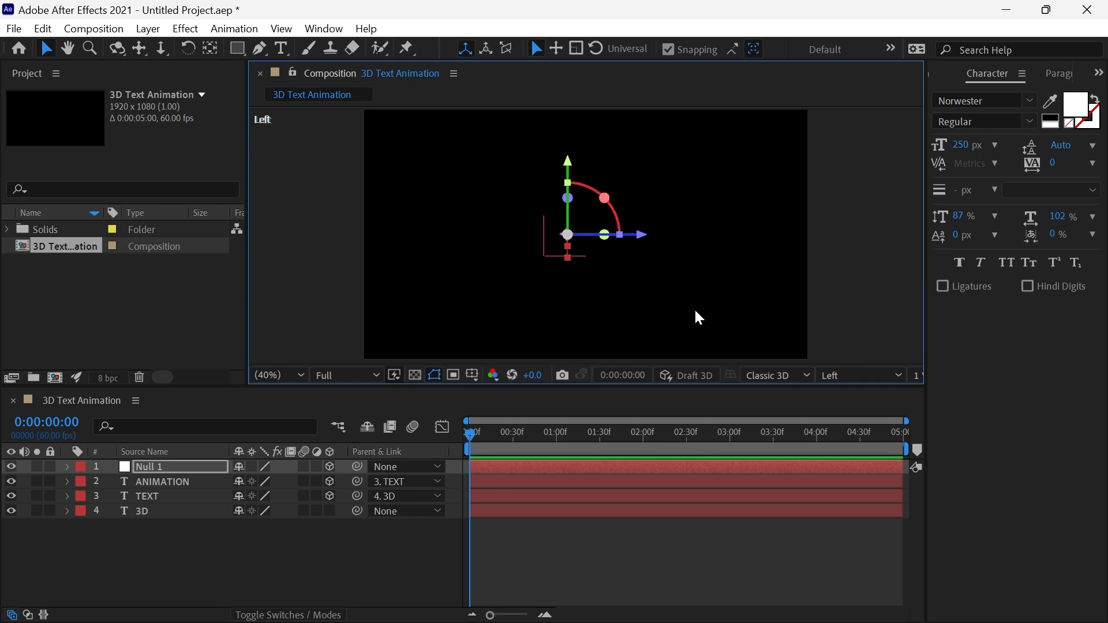
pyautogui.click(829, 378)
pyautogui.click(839, 392)
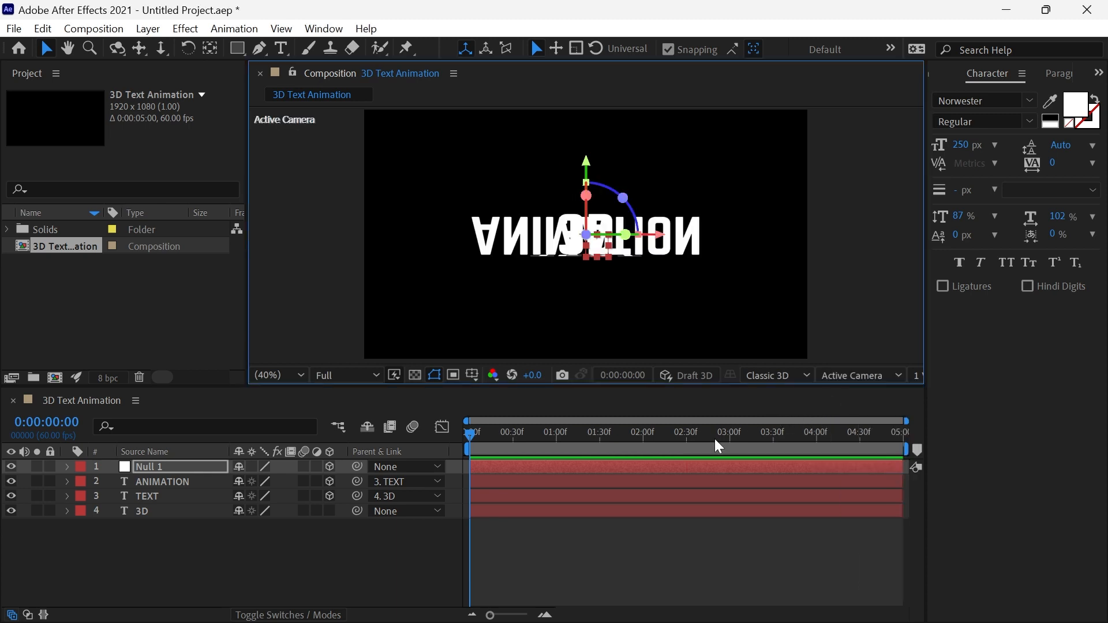
# Turn the 3D text layer into a 3D layer and start X, Y and Z Rotation keyframes on Null 1 at 0 seconds.
pyautogui.click(330, 511)
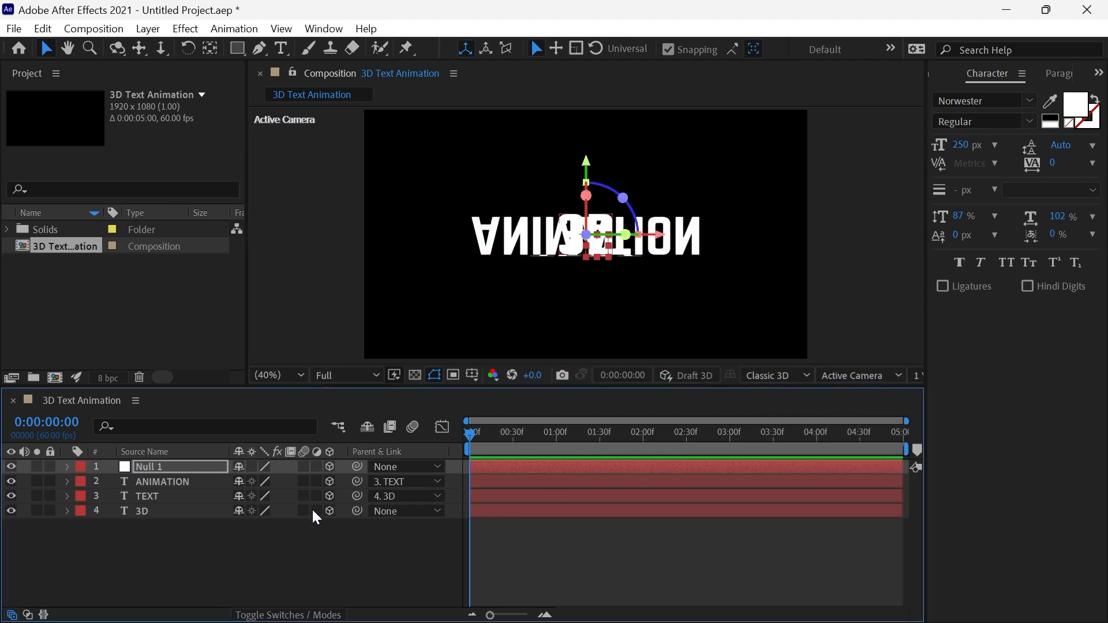
pyautogui.click(202, 473)
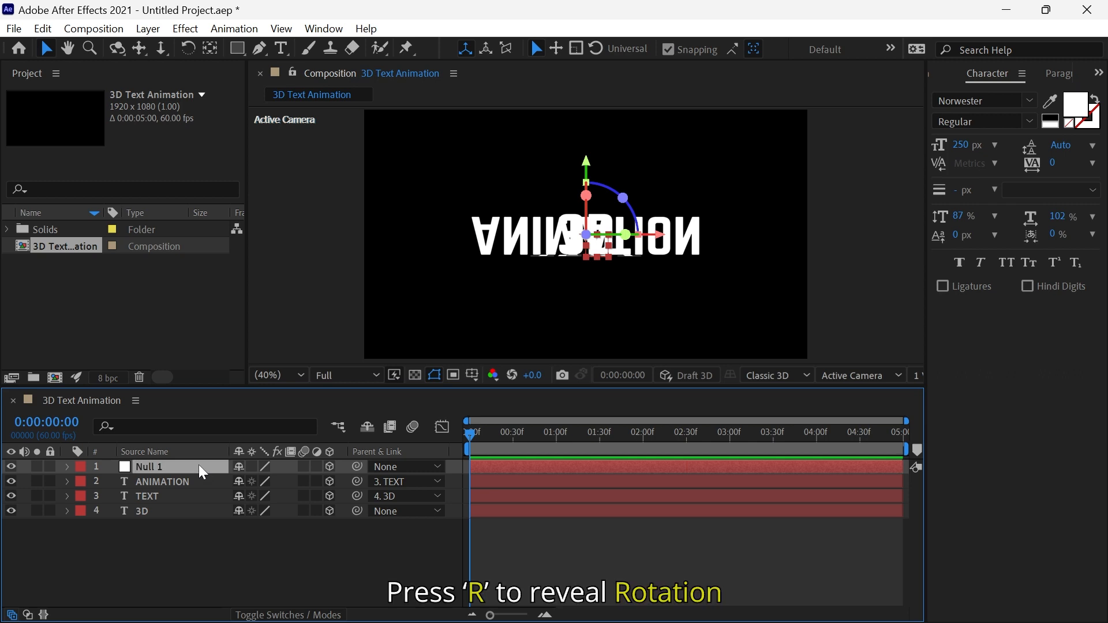
pyautogui.press('r')
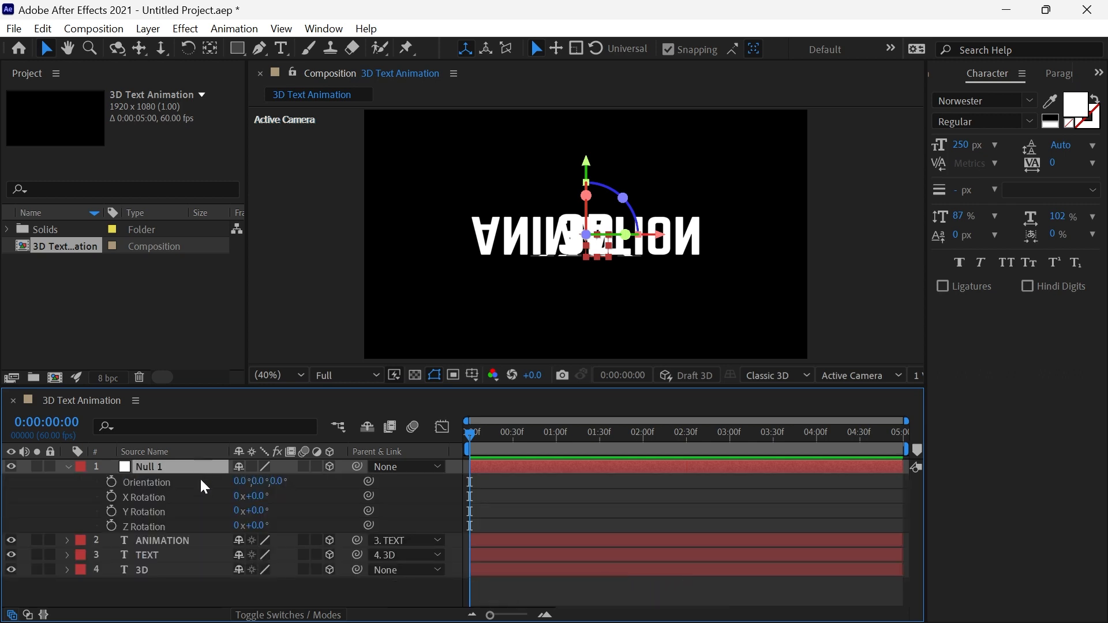
pyautogui.click(111, 497)
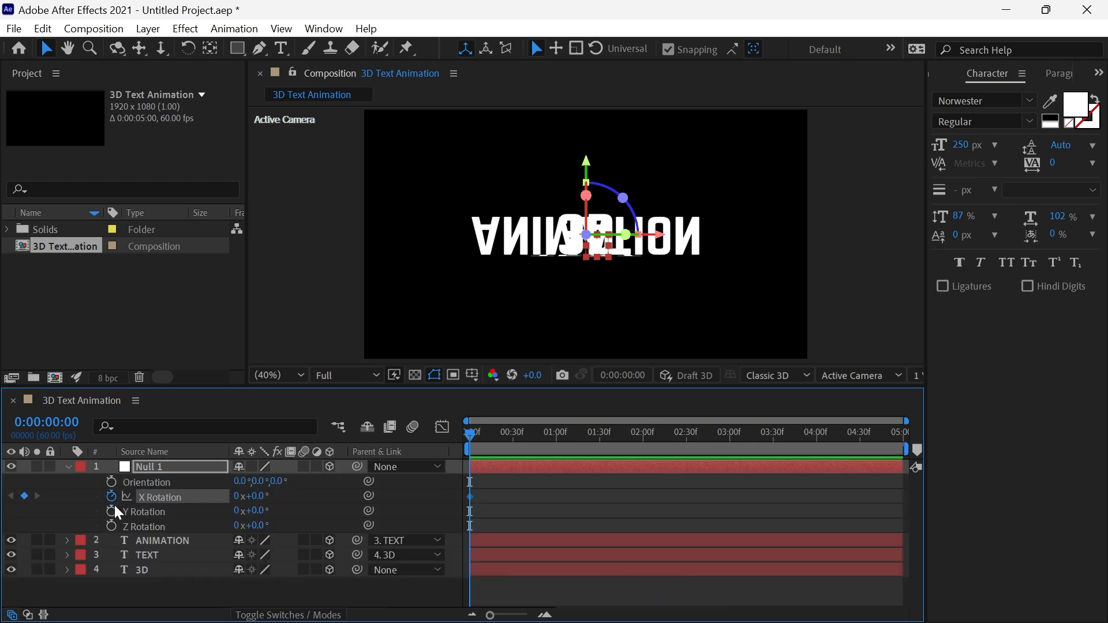
pyautogui.click(111, 512)
pyautogui.click(111, 526)
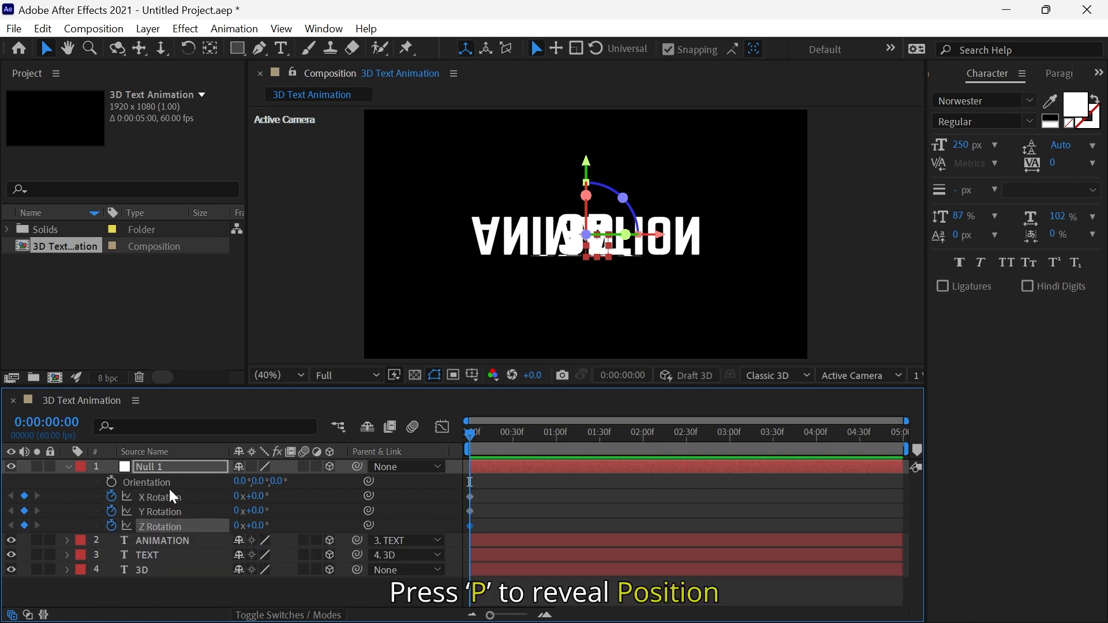
# Add a Position keyframe to Null 1 at 0 seconds and reveal all of its keyframed properties.
pyautogui.click(181, 470)
pyautogui.press('p')
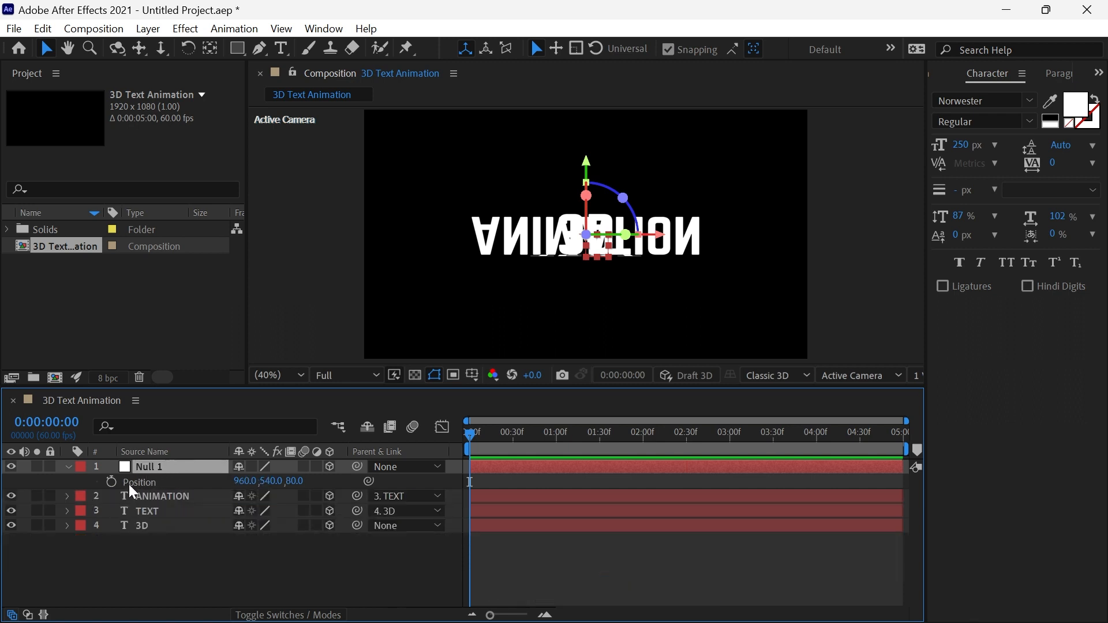
pyautogui.click(112, 482)
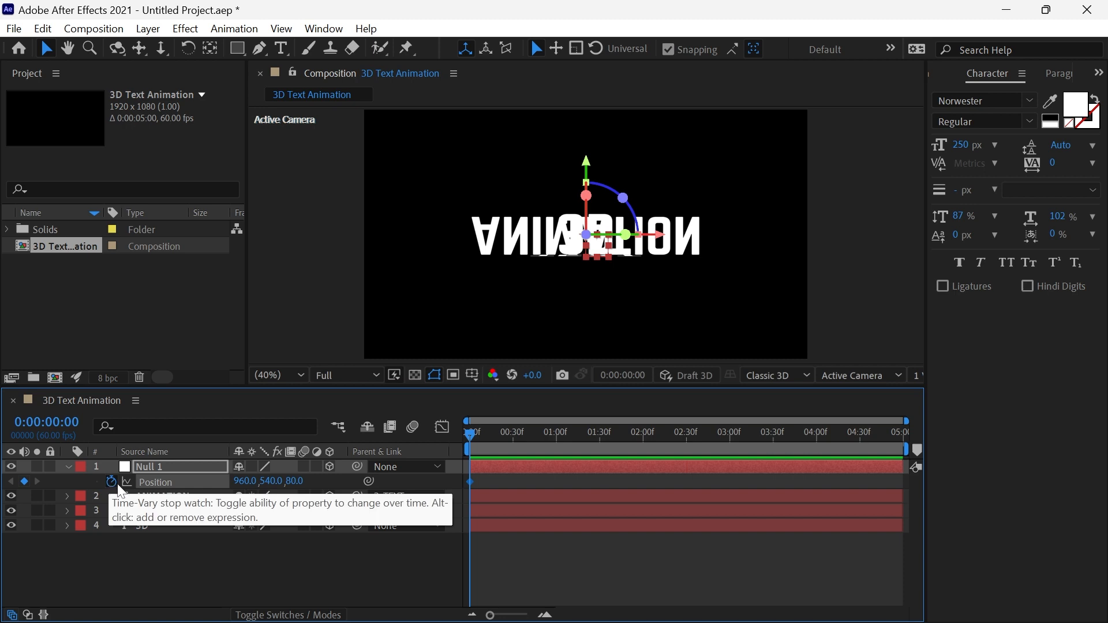
pyautogui.click(171, 470)
pyautogui.press('u')
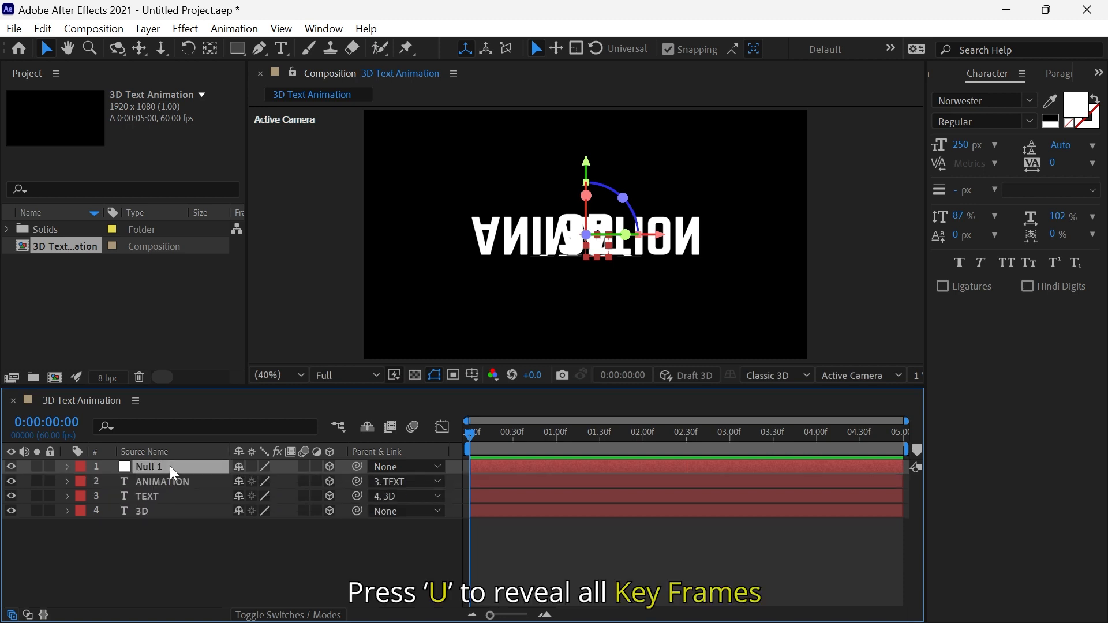
pyautogui.press('u')
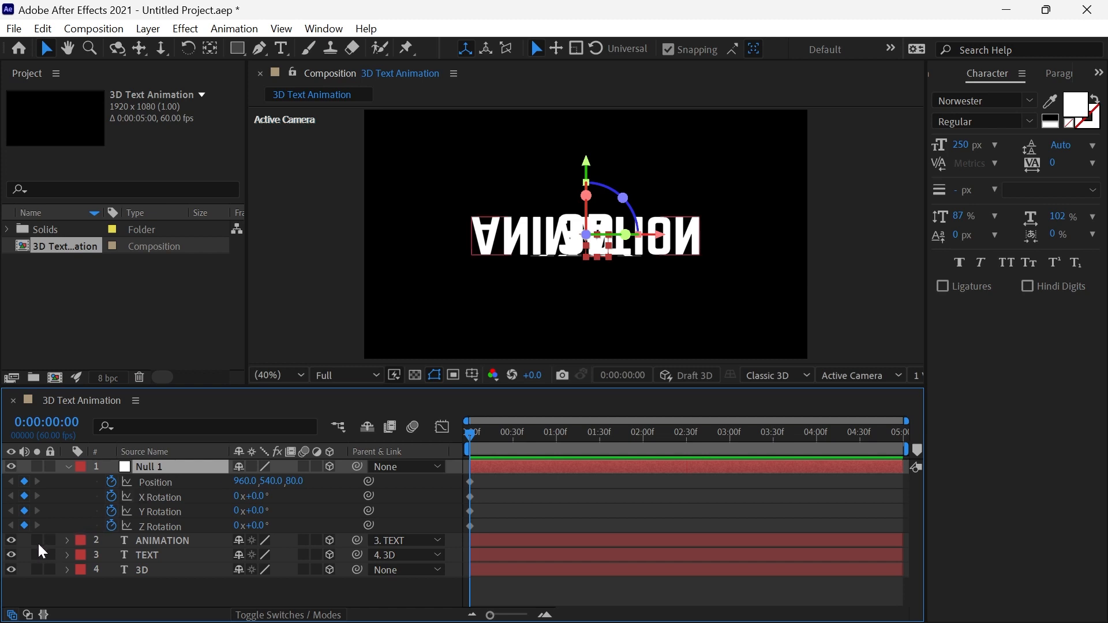
# Hide the ANIMATION and TEXT layers and parent the 3D text layer to Null 1.
pyautogui.click(12, 544)
pyautogui.click(12, 554)
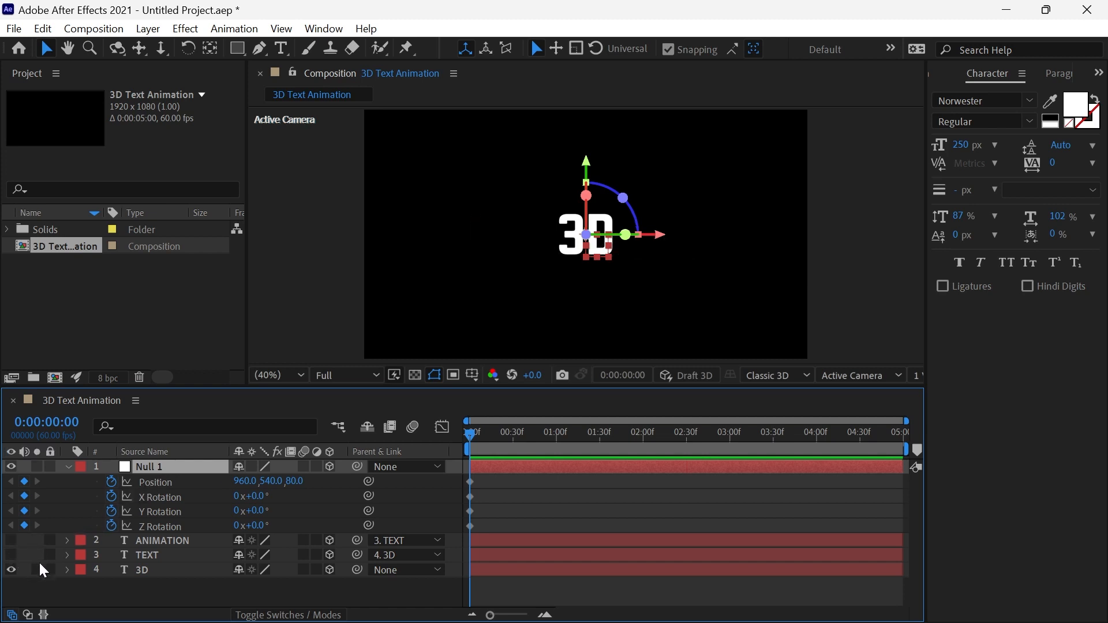
pyautogui.moveTo(357, 571); pyautogui.dragTo(207, 473)
# Shift all of Null 1's keyframes to 1 second and set its Y Position to 1180 at 0 seconds, checking the motion.
pyautogui.moveTo(496, 482); pyautogui.dragTo(462, 541)
pyautogui.moveTo(474, 491); pyautogui.dragTo(557, 491)
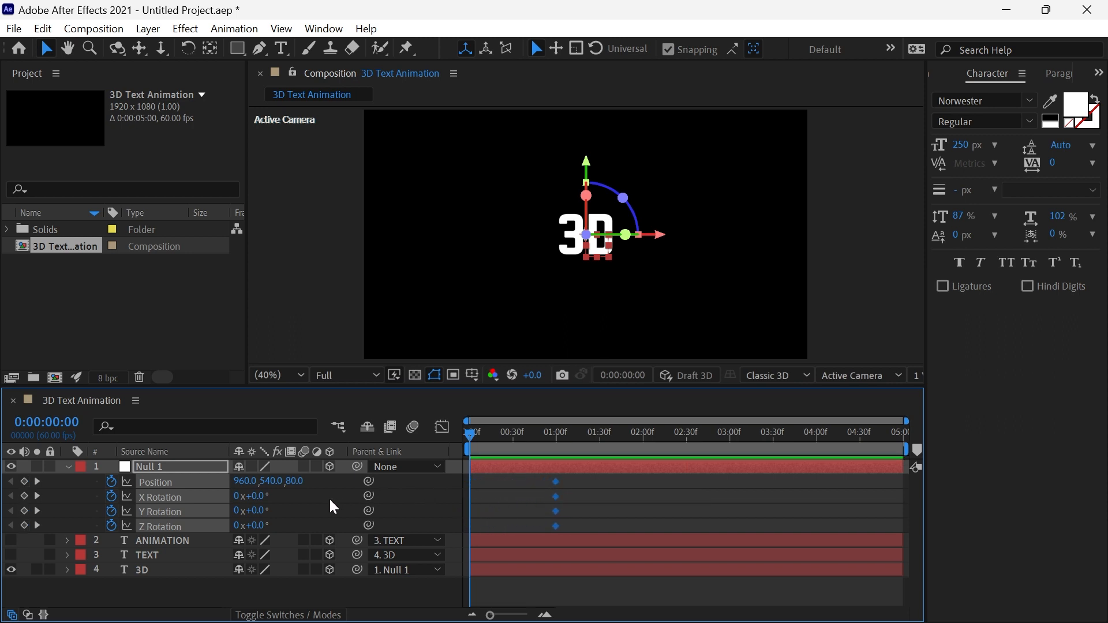
pyautogui.moveTo(269, 484); pyautogui.dragTo(792, 513)
pyautogui.click(794, 521)
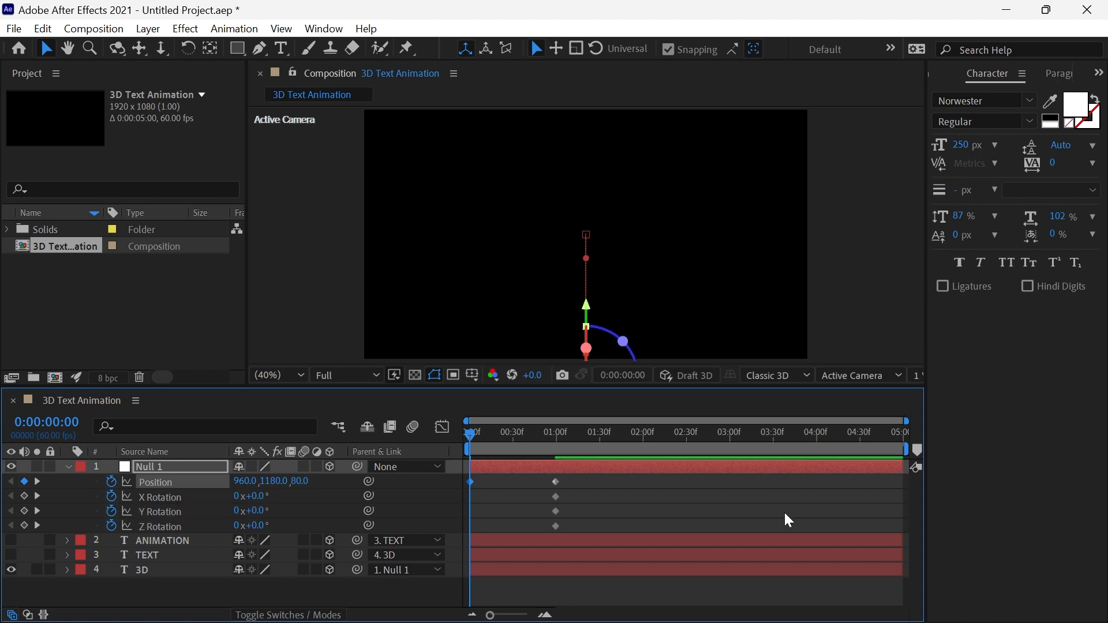
pyautogui.moveTo(477, 440); pyautogui.dragTo(553, 466)
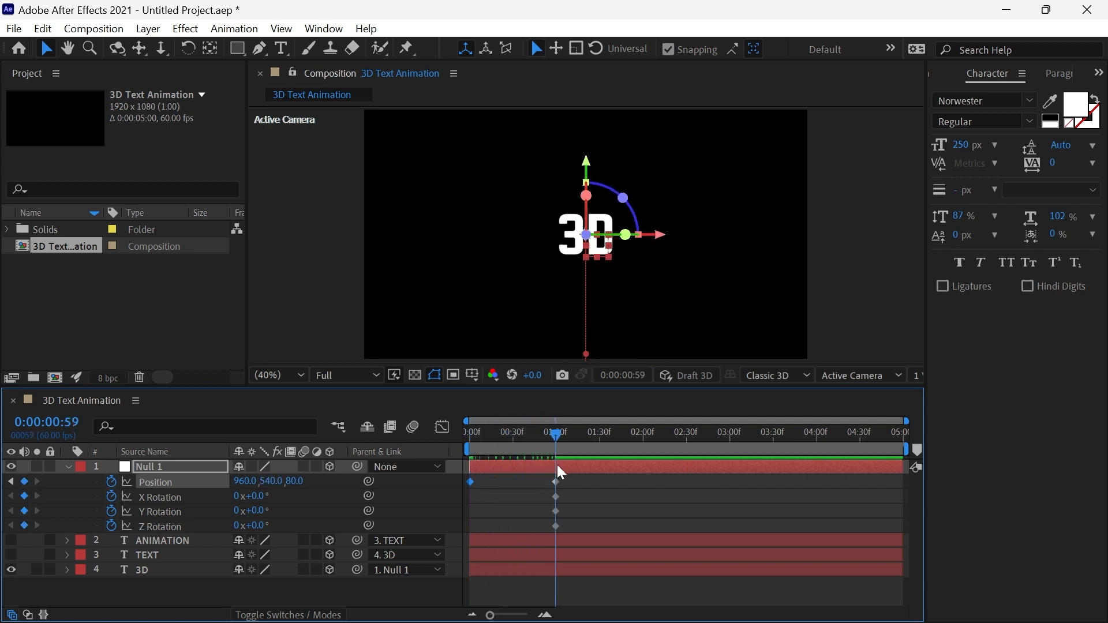
pyautogui.click(466, 437)
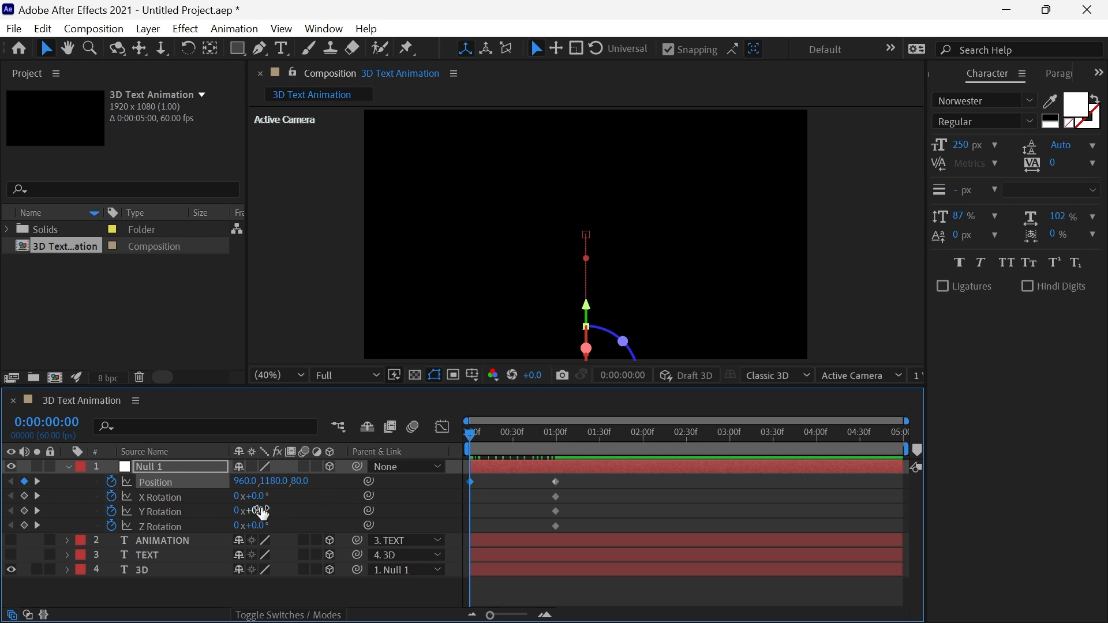
# Set Null 1's Y Rotation to 50° at 0 seconds and preview the animation.
pyautogui.click(261, 511)
pyautogui.press('Return')
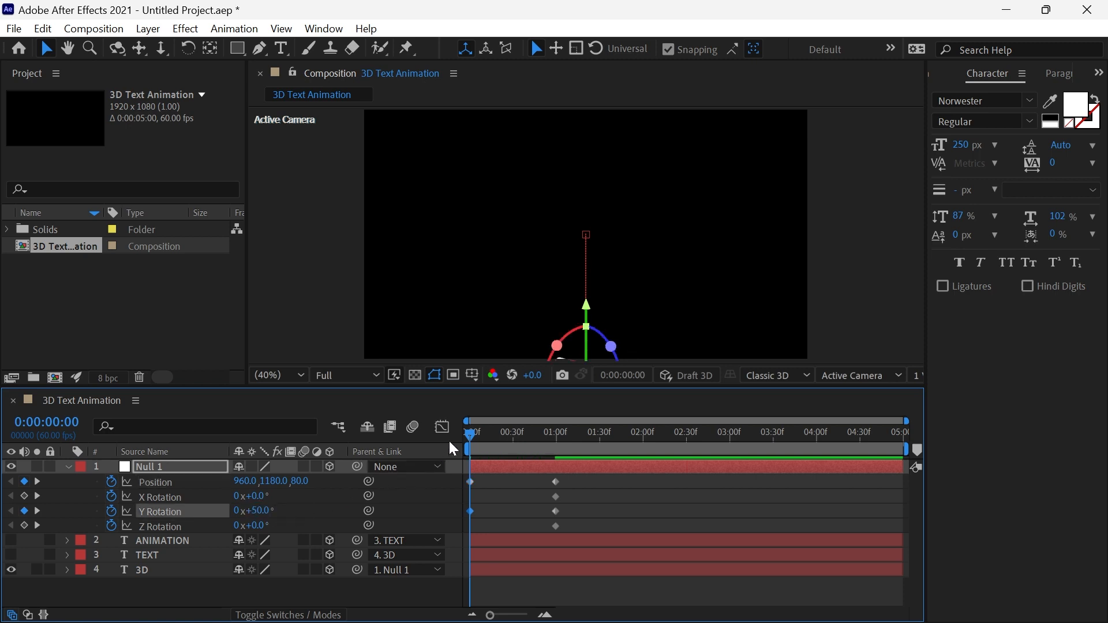
pyautogui.press('space')
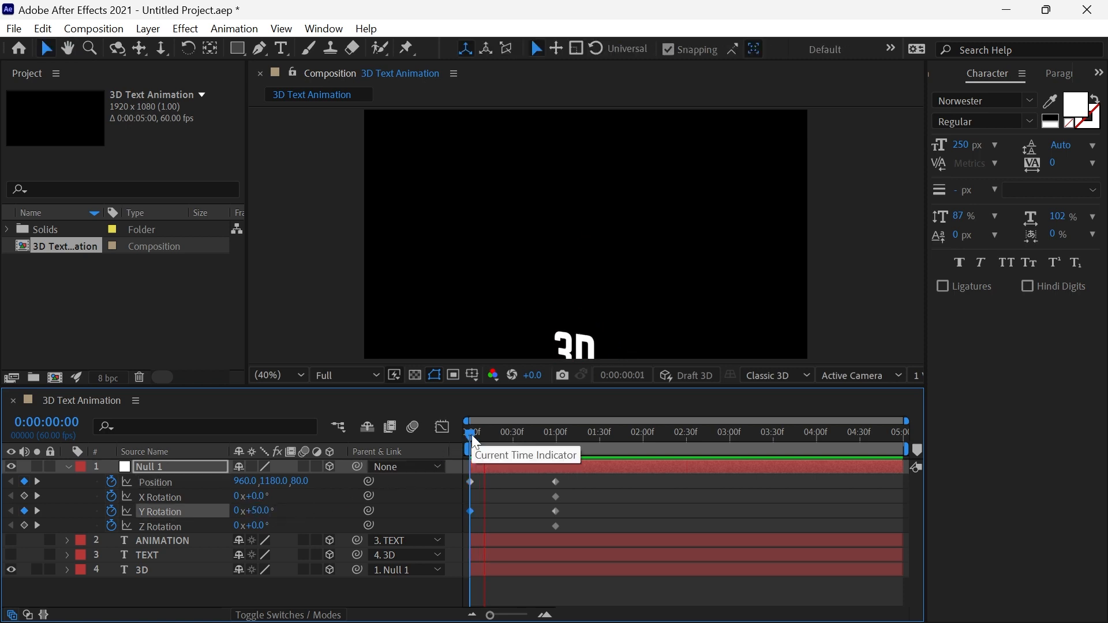
pyautogui.press('space')
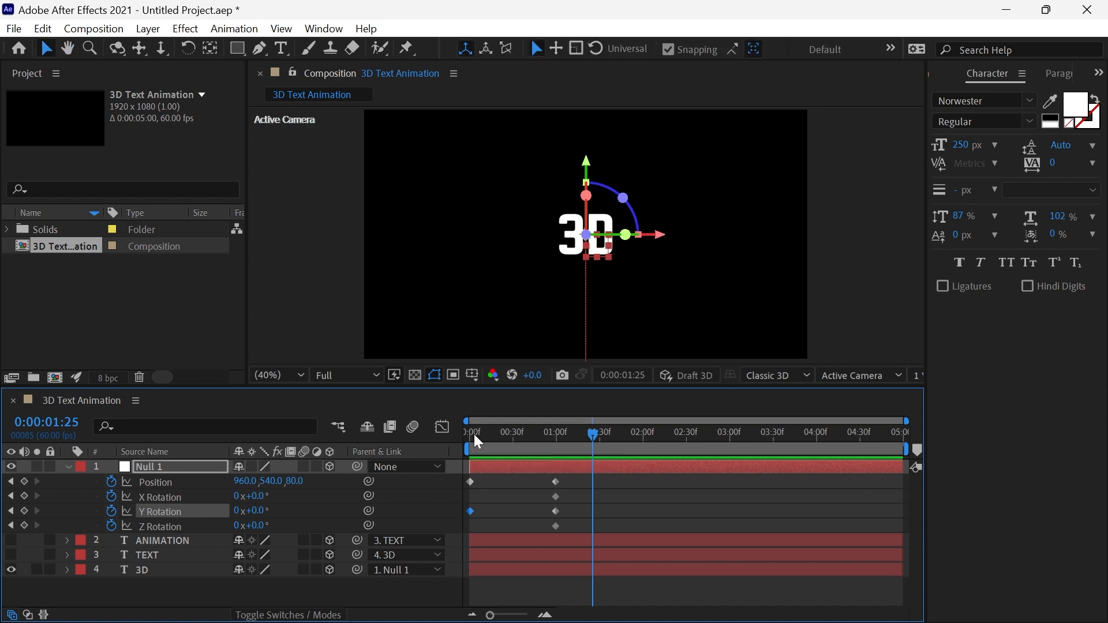
# Set Null 1's Y Rotation to 67° at 0 seconds and preview the animation.
pyautogui.click(261, 511)
pyautogui.write('67')
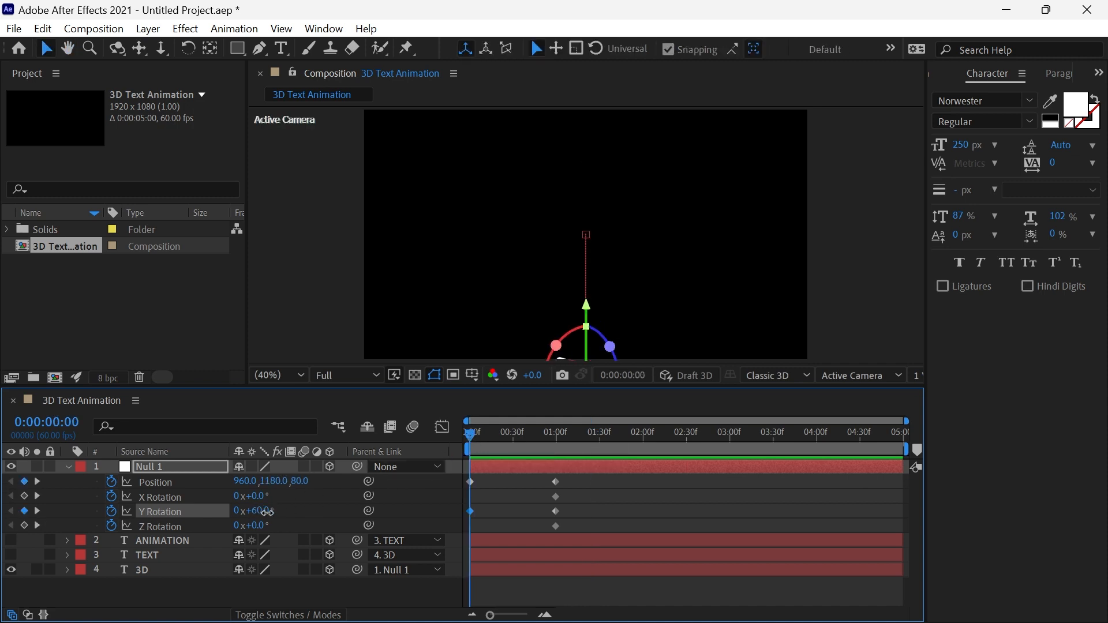
pyautogui.press('Return')
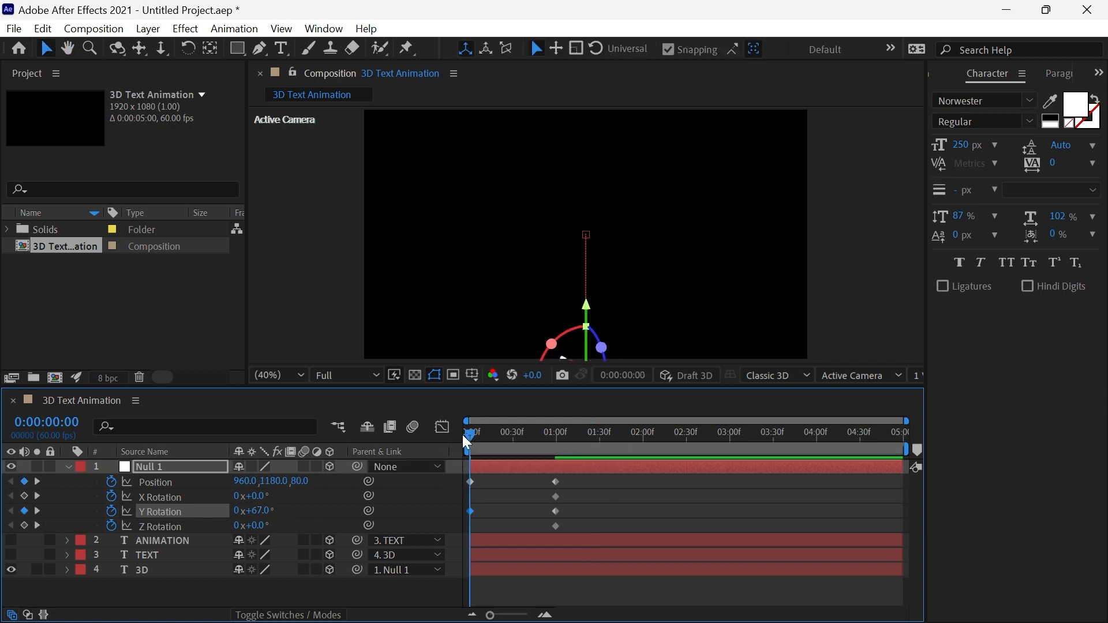
pyautogui.press('space')
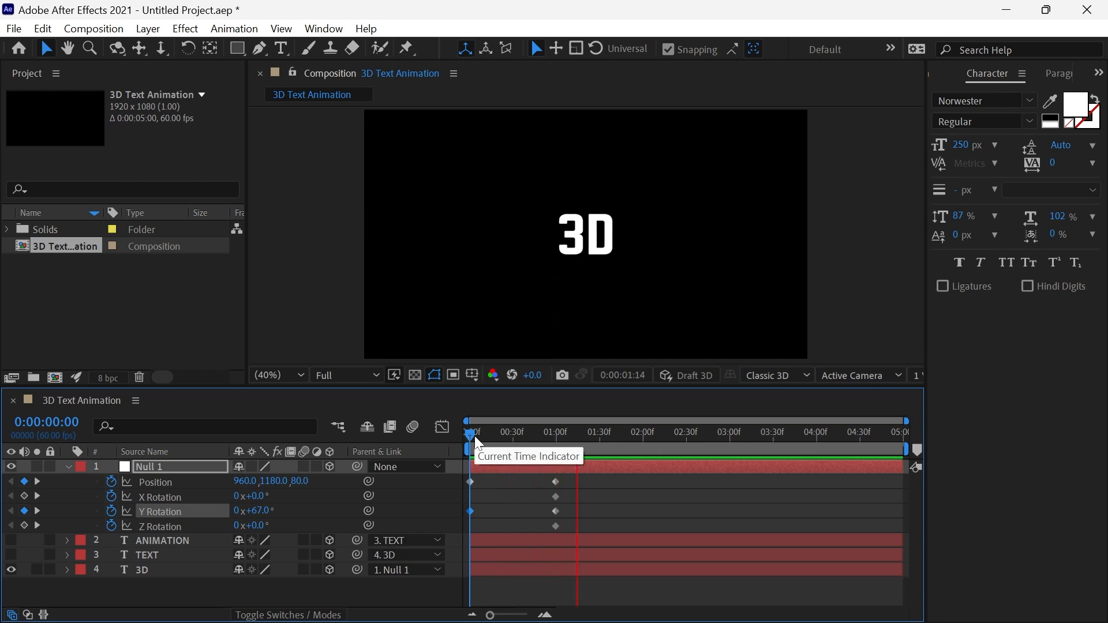
pyautogui.press('space')
# Set Null 1's X Rotation to -90° at 2 seconds.
pyautogui.moveTo(476, 435); pyautogui.dragTo(644, 449)
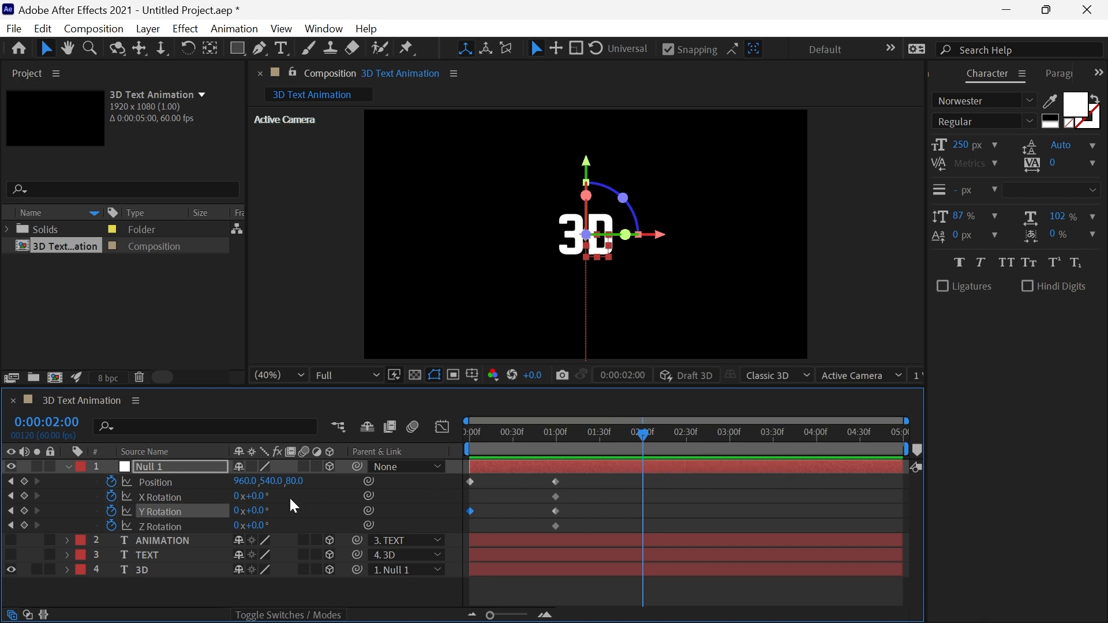
pyautogui.click(258, 497)
pyautogui.write('-90')
pyautogui.press('Return')
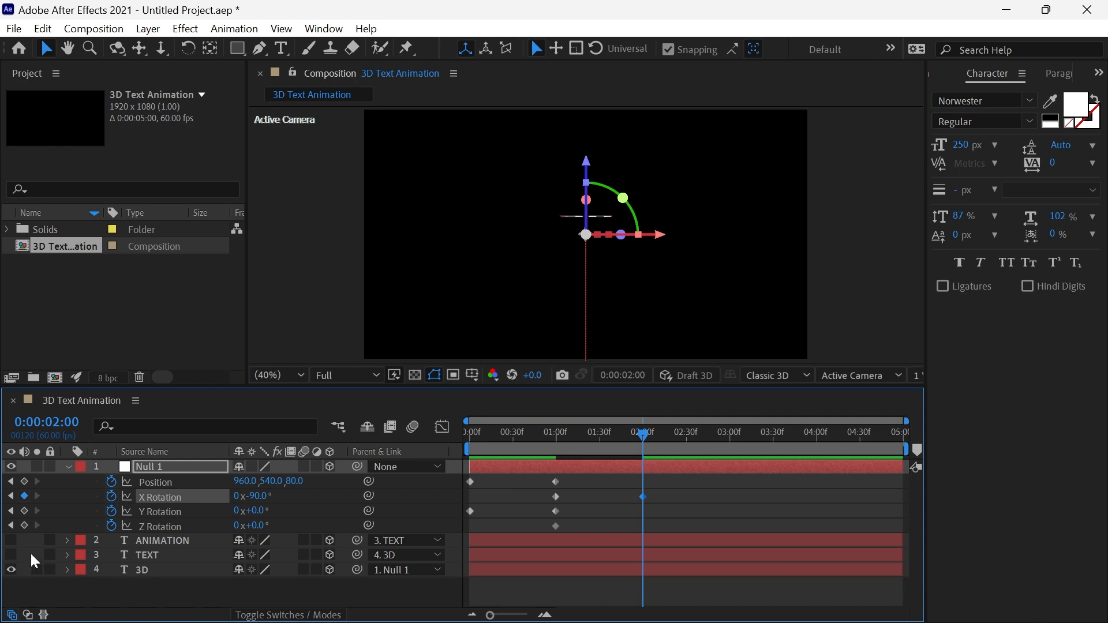
# Unhide the TEXT layer and shift it in time to start at 1 second.
pyautogui.click(14, 553)
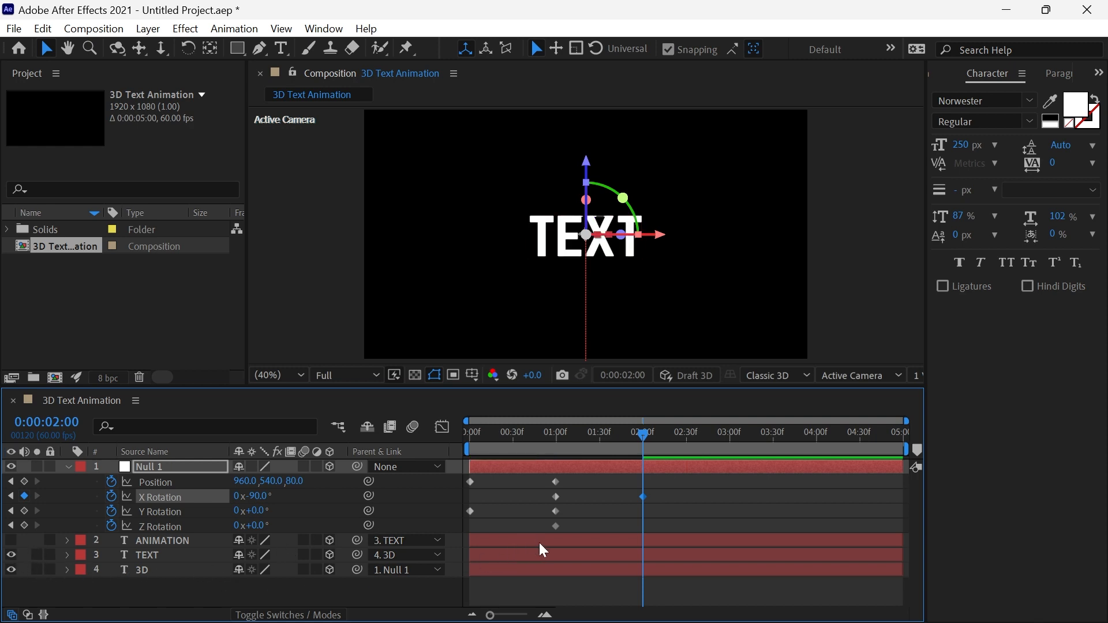
pyautogui.moveTo(500, 552); pyautogui.dragTo(580, 562)
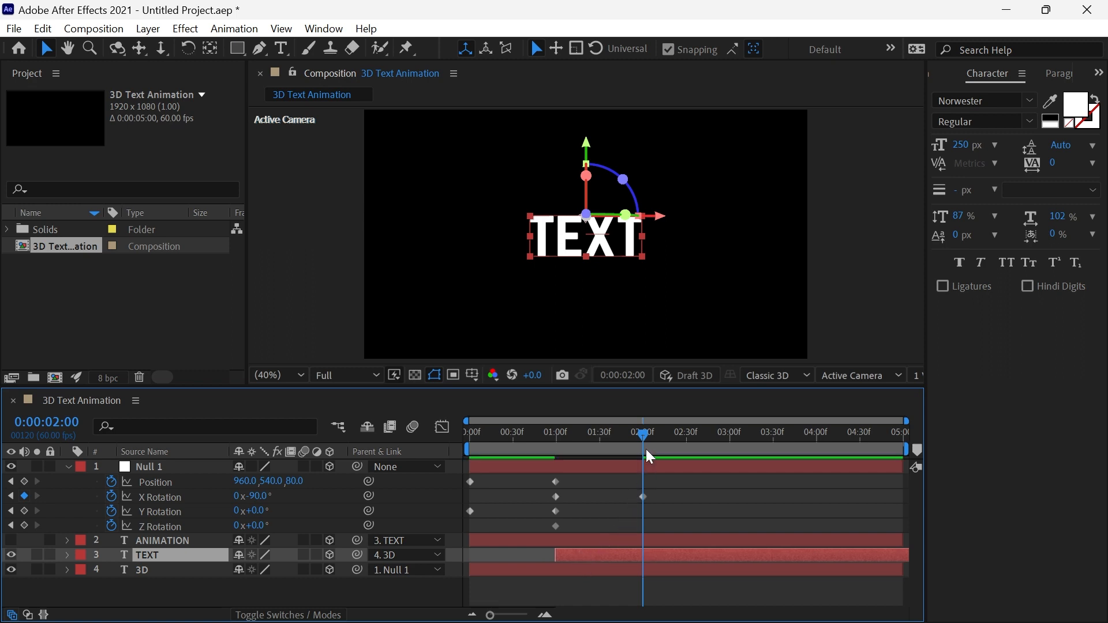
# Set Null 1's X Rotation to -180° at 3 seconds.
pyautogui.moveTo(645, 434); pyautogui.dragTo(733, 453)
pyautogui.click(256, 498)
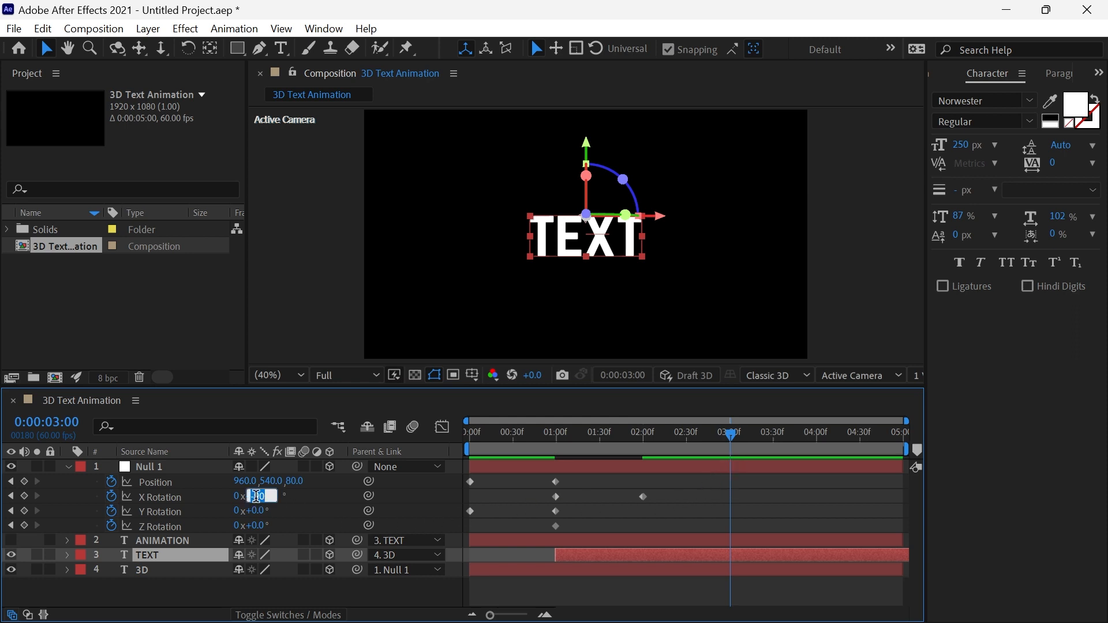
pyautogui.write('-180')
pyautogui.press('Return')
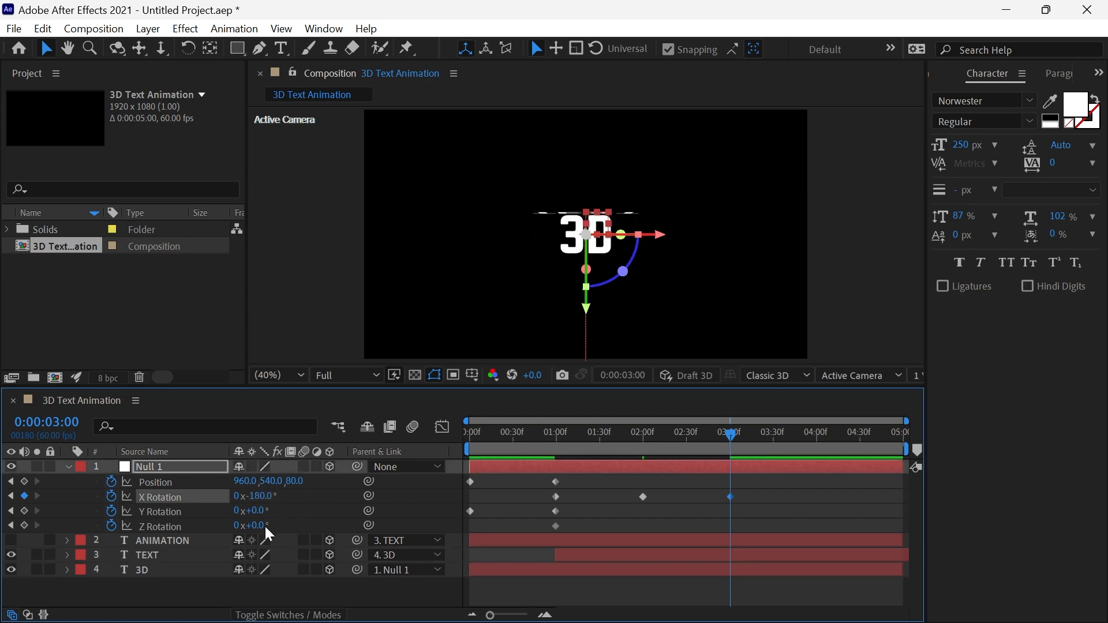
# Unhide the ANIMATION layer, shifting it to start at 2 seconds, and preview the animation from the beginning.
pyautogui.click(11, 540)
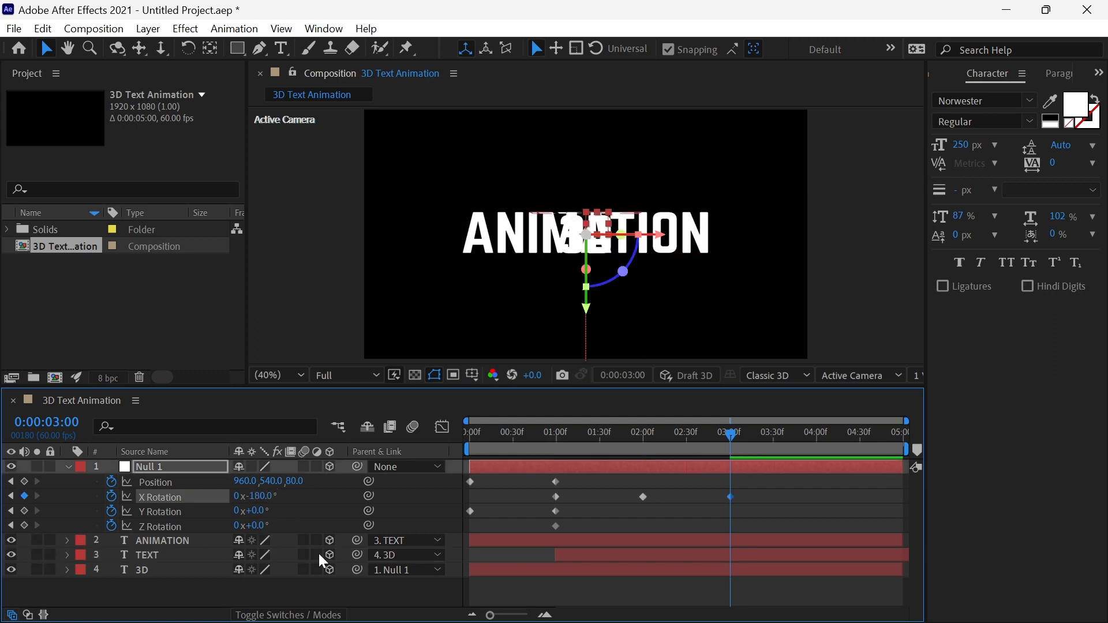
pyautogui.moveTo(513, 541); pyautogui.dragTo(686, 545)
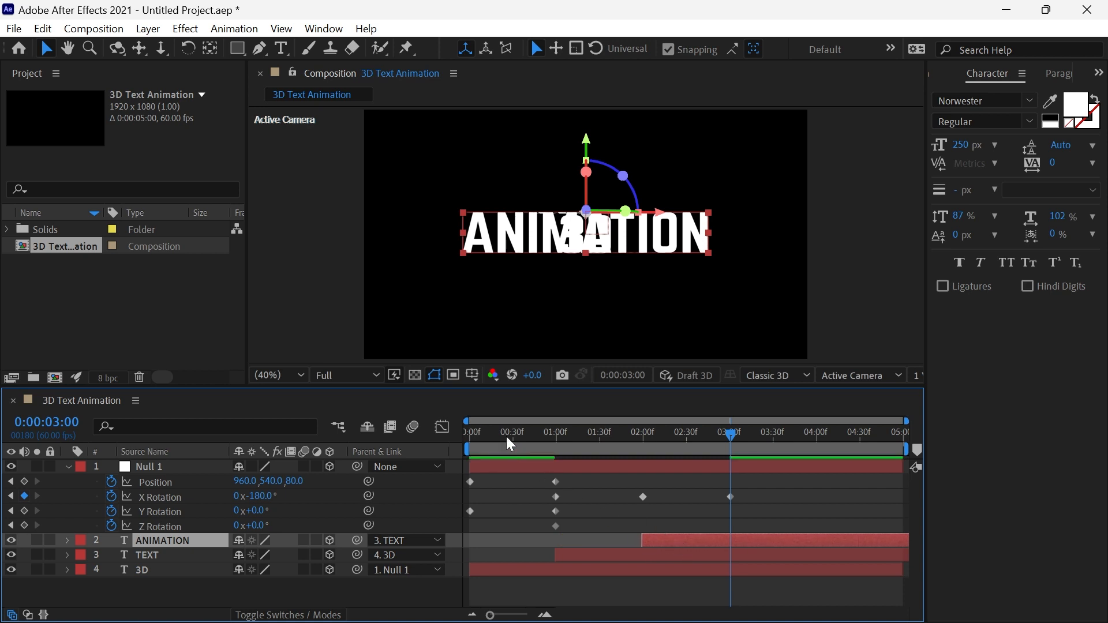
pyautogui.moveTo(506, 436); pyautogui.dragTo(443, 433)
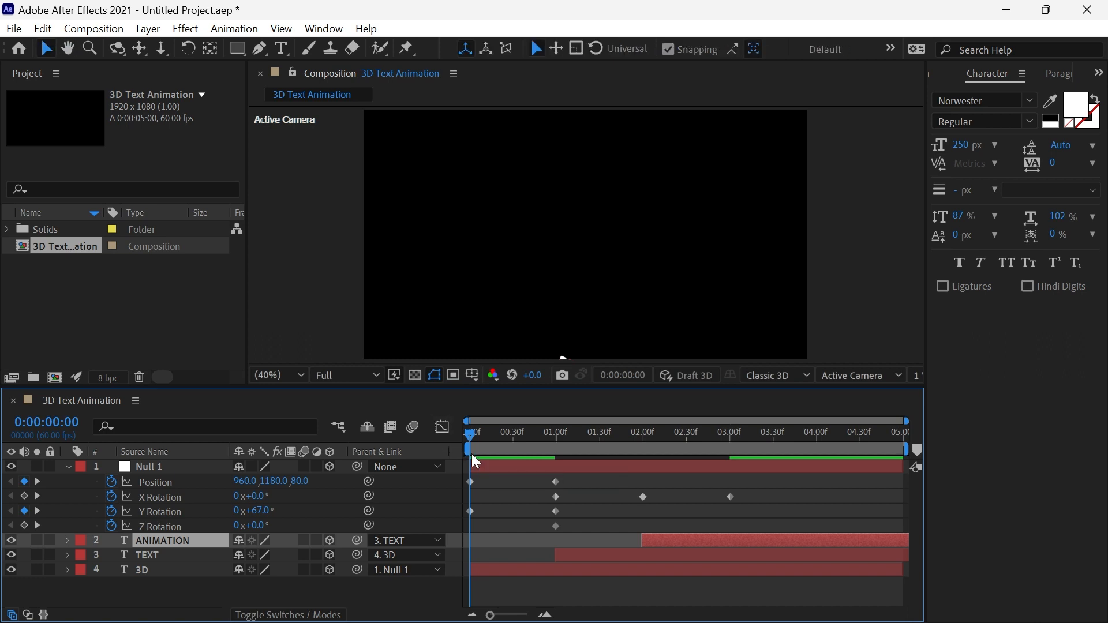
pyautogui.press('space')
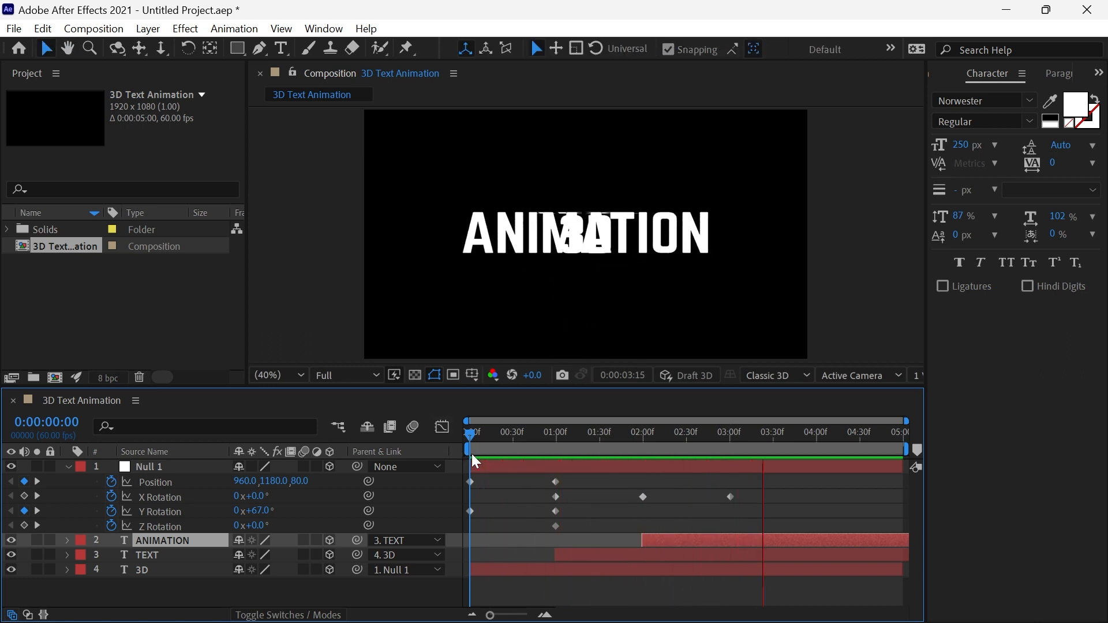
pyautogui.press('space')
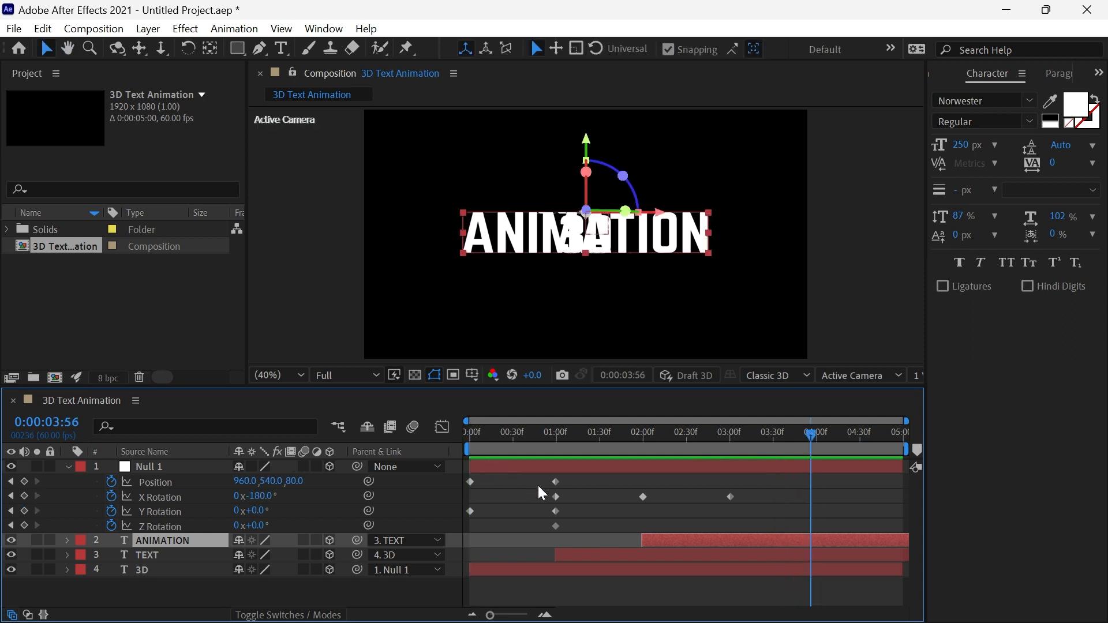
# Apply Easy Ease to Null 1's keyframes at 0 and 1 second and open the Graph Editor.
pyautogui.moveTo(578, 480); pyautogui.dragTo(470, 530)
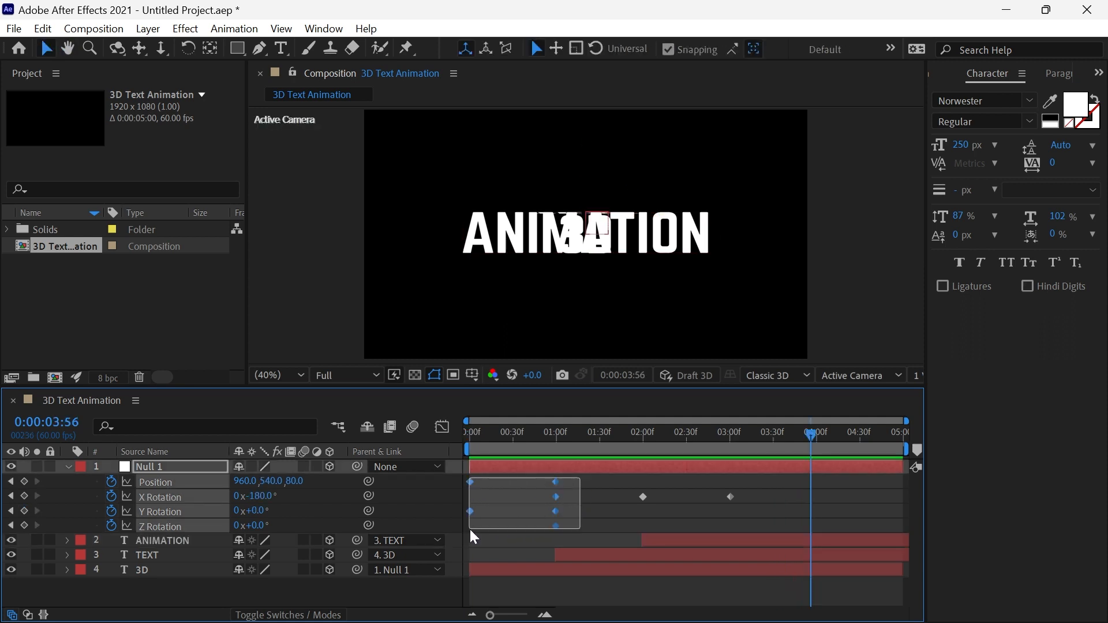
pyautogui.rightClick(557, 524)
pyautogui.moveTo(635, 513)
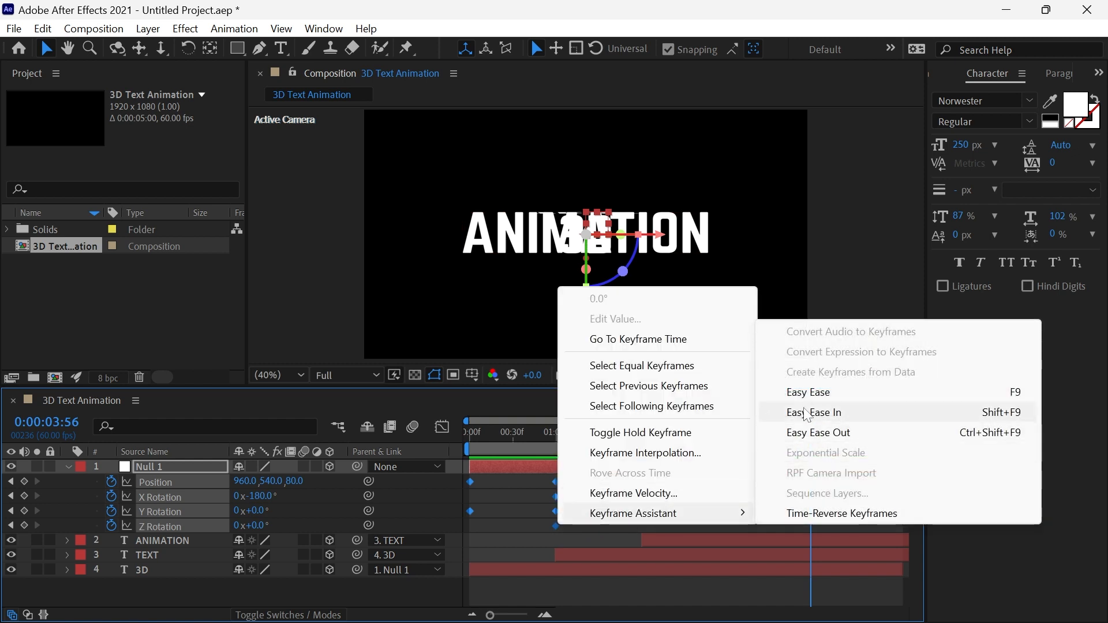
pyautogui.click(807, 394)
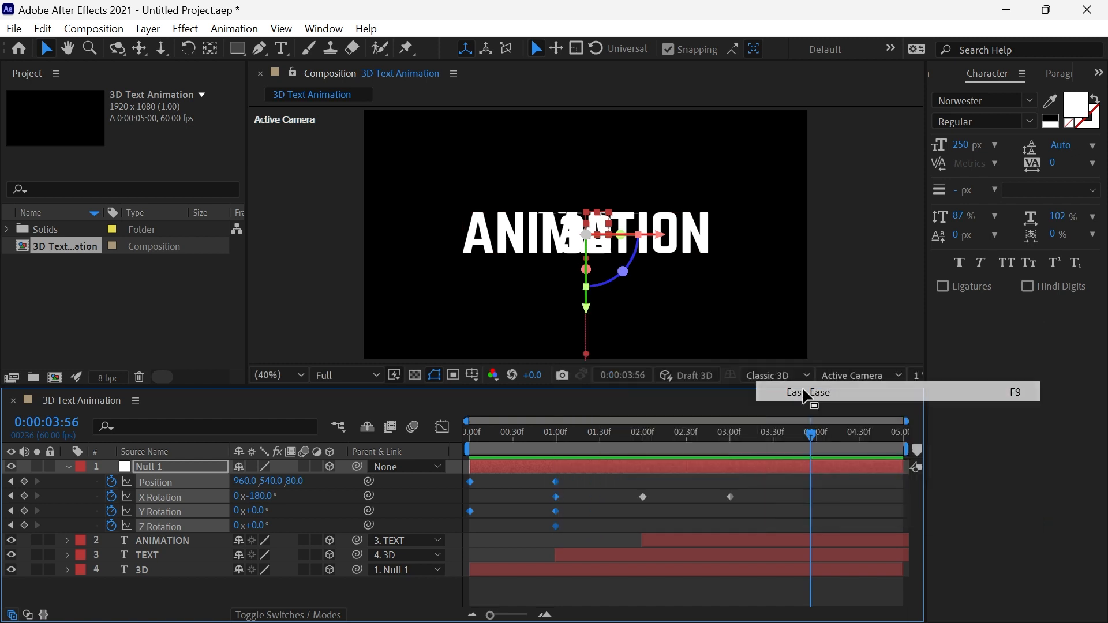
pyautogui.click(445, 431)
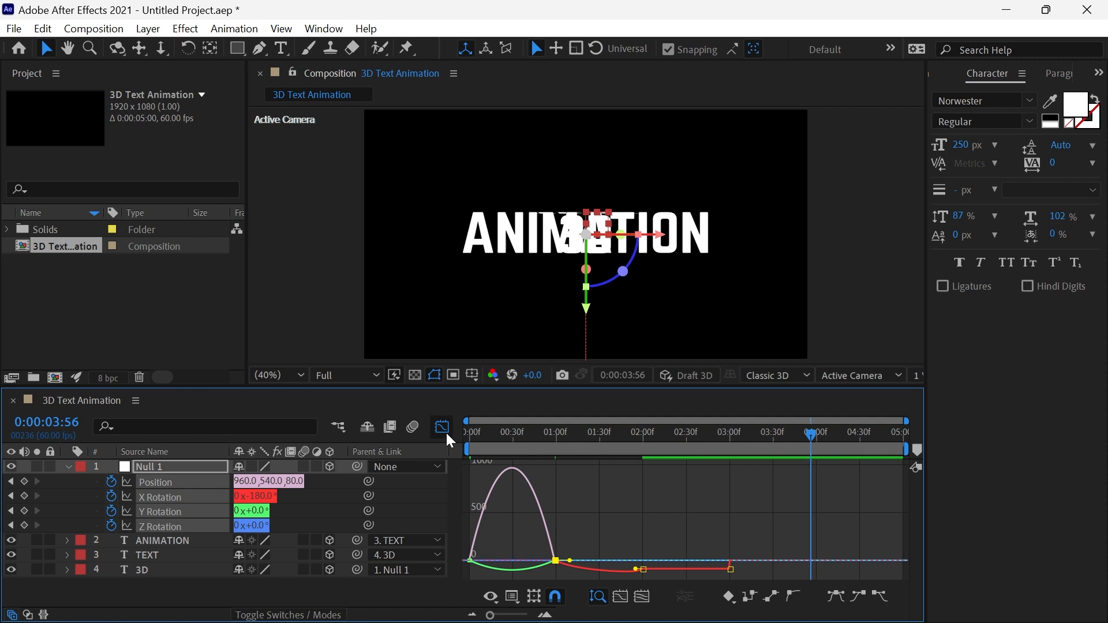
# Reshape Null 1's speed curves between 0 and 1 second to peak at the start and taper off, closing the Graph Editor.
pyautogui.click(580, 543)
pyautogui.moveTo(487, 549); pyautogui.dragTo(462, 580)
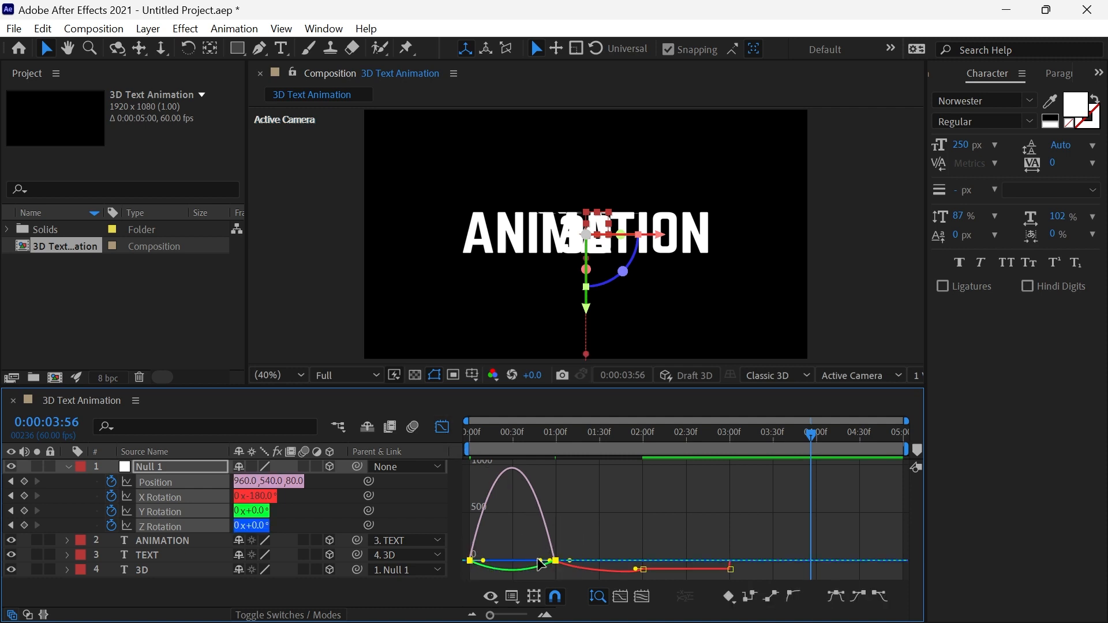
pyautogui.moveTo(541, 560); pyautogui.dragTo(474, 563)
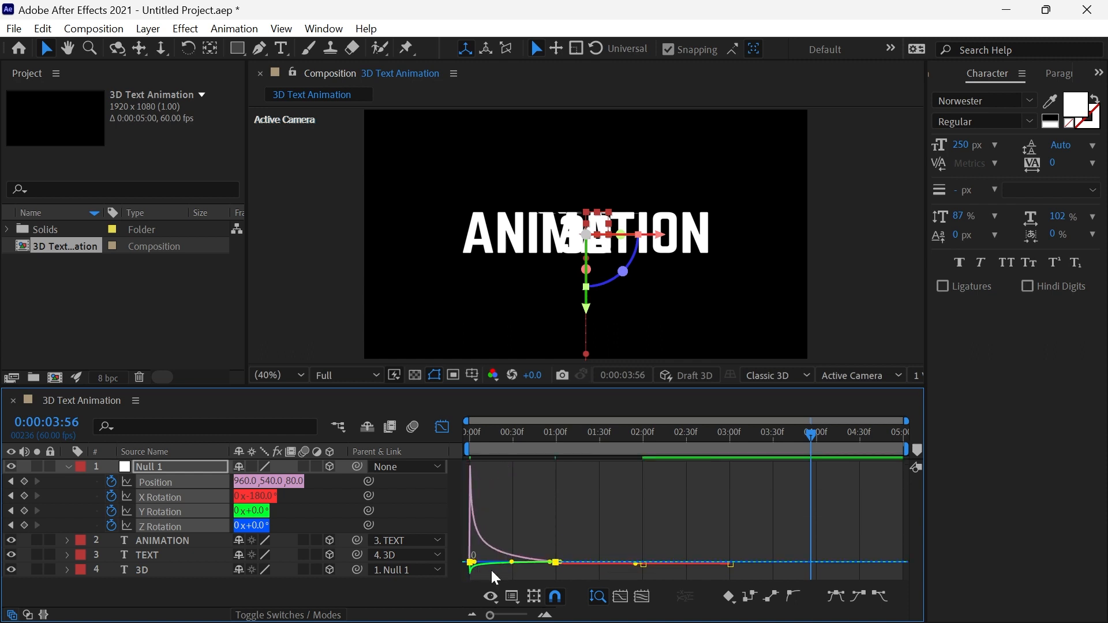
pyautogui.click(438, 431)
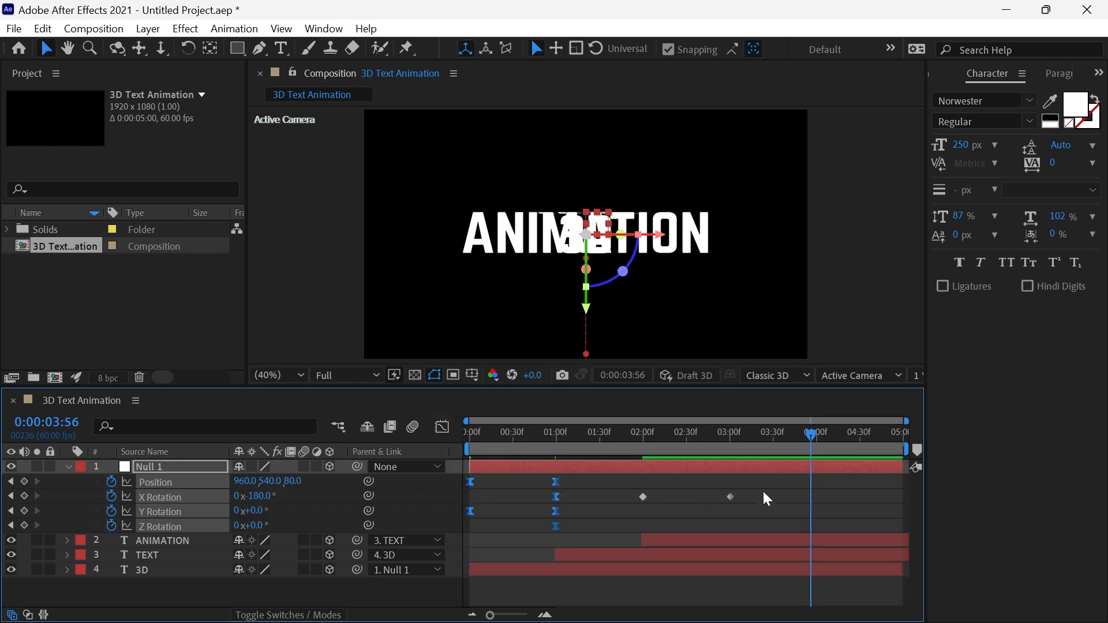
# Apply Easy Ease to Null 1's X Rotation keyframes at 1, 2 and 3 seconds.
pyautogui.moveTo(767, 499); pyautogui.dragTo(552, 508)
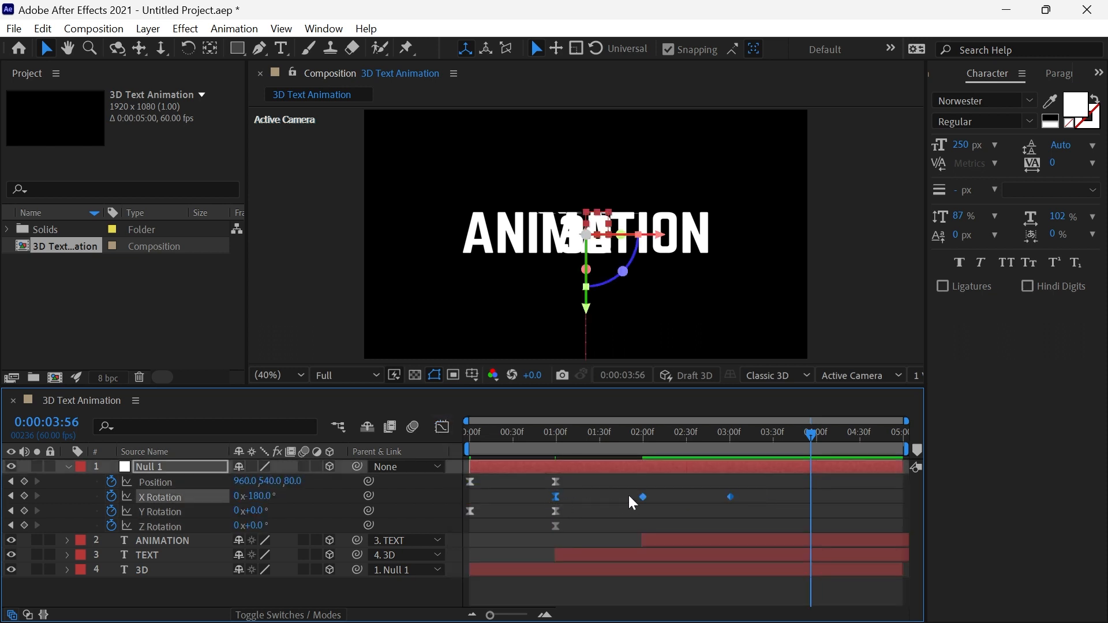
pyautogui.rightClick(643, 497)
pyautogui.moveTo(681, 488)
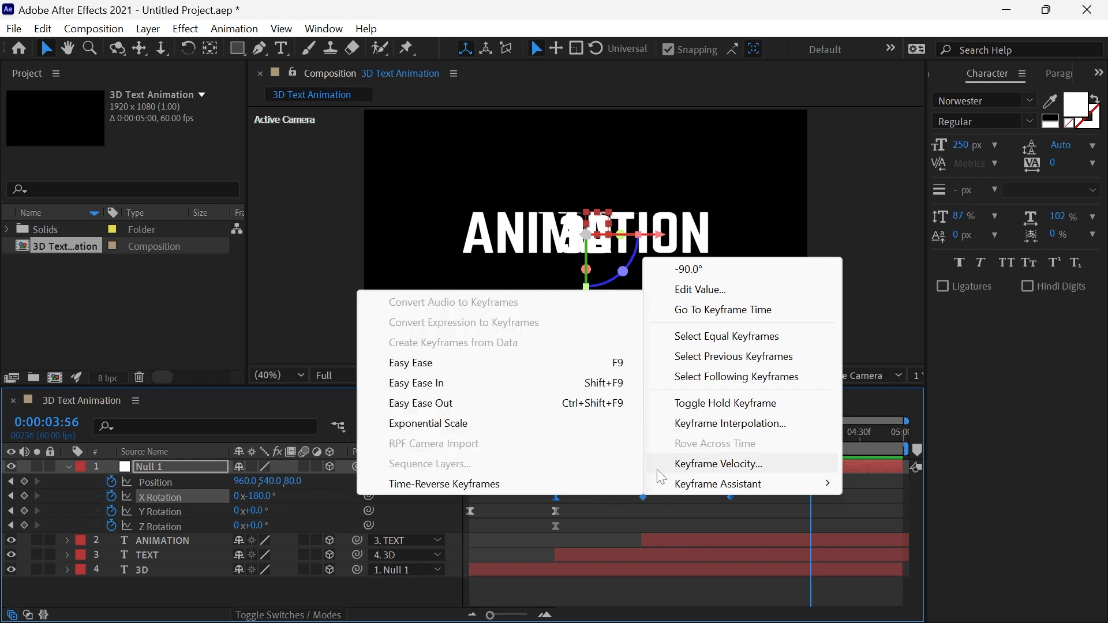
pyautogui.click(524, 364)
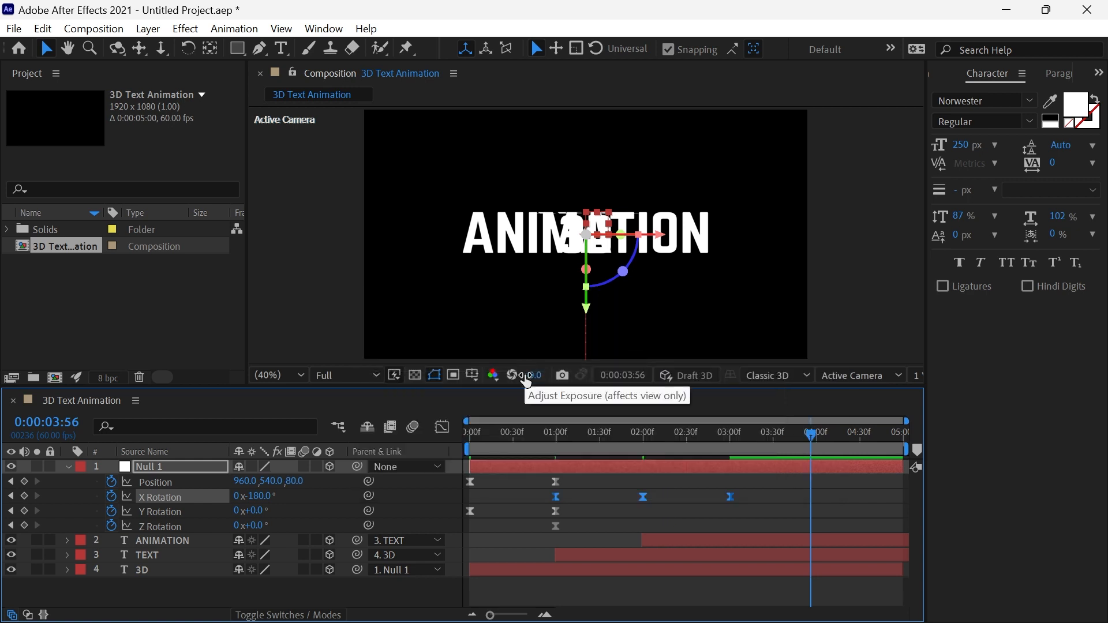
# Reshape the X Rotation speed graph into sharp peaks midway between the keyframes at 1, 2 and 3 seconds, closing the Graph Editor.
pyautogui.click(440, 427)
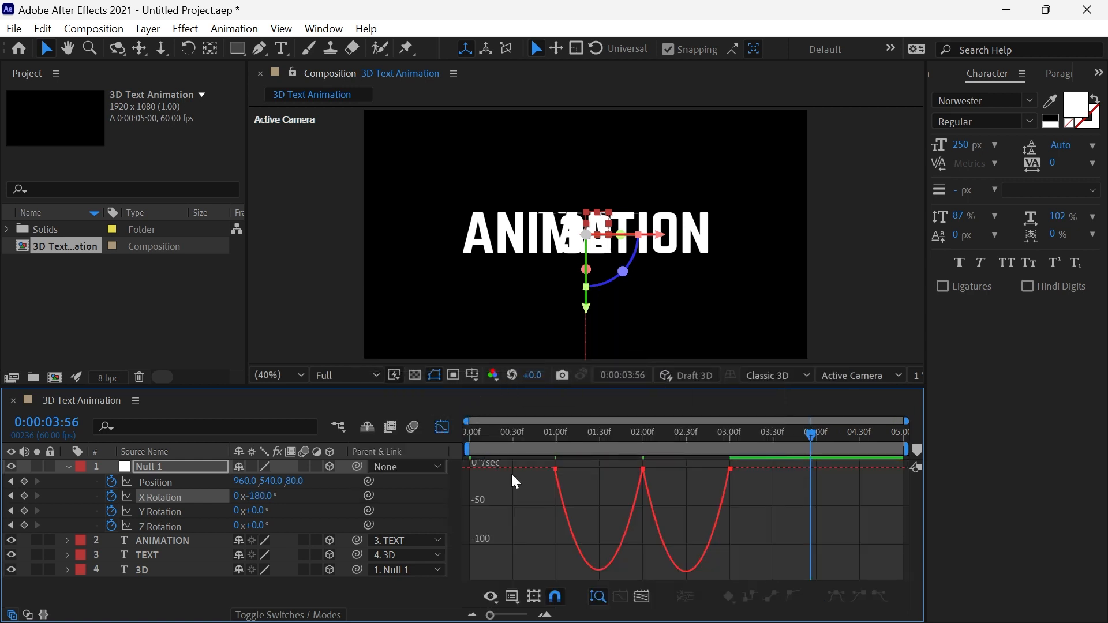
pyautogui.moveTo(524, 468); pyautogui.dragTo(771, 483)
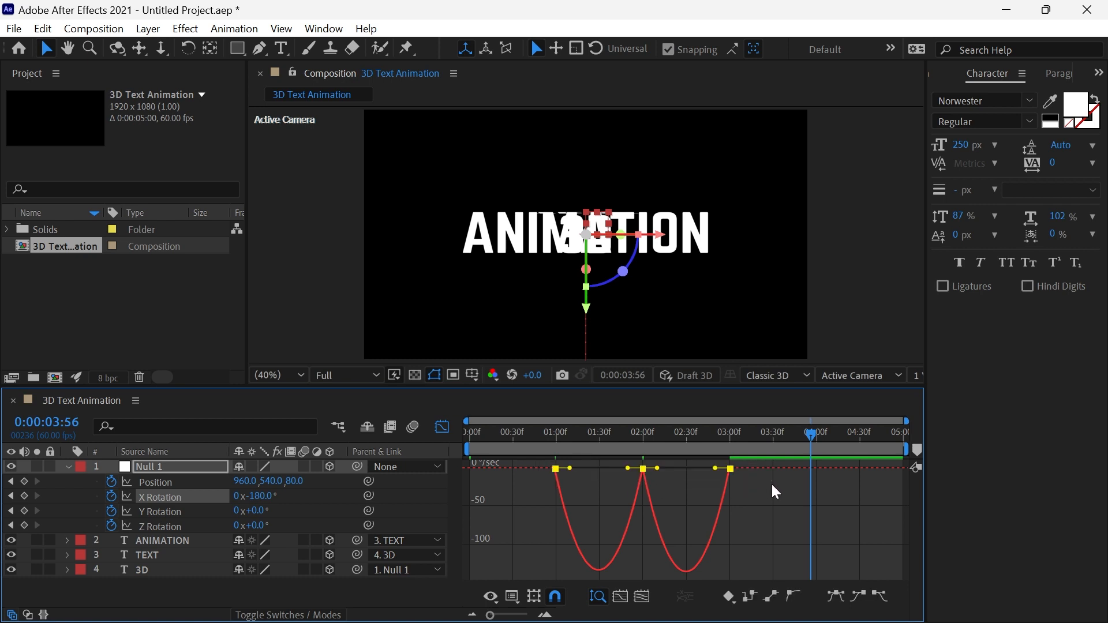
pyautogui.moveTo(587, 472)
pyautogui.mouseDown()
pyautogui.moveTo(618, 473)
pyautogui.moveTo(583, 468)
pyautogui.mouseUp()
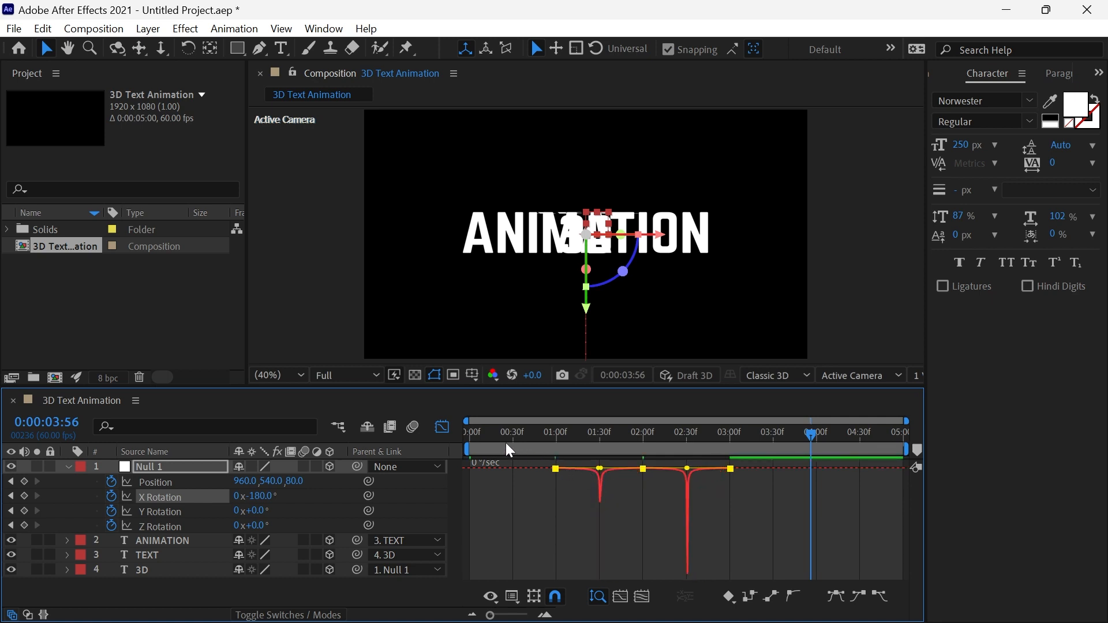
pyautogui.click(443, 428)
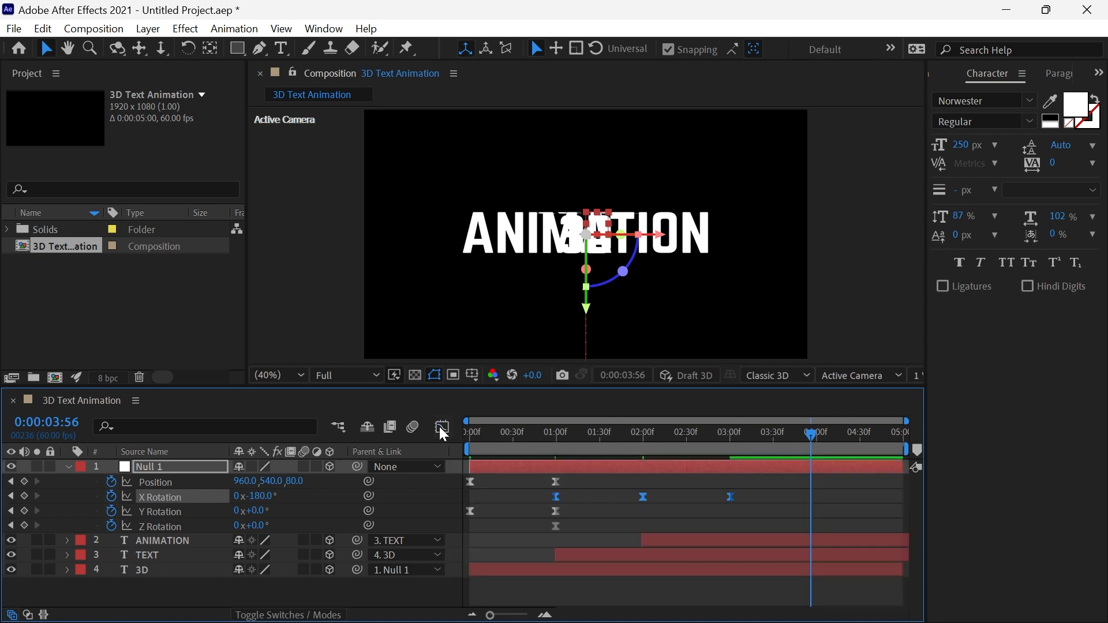
# Preview the animation from the beginning with the eased X Rotation.
pyautogui.click(482, 441)
pyautogui.moveTo(468, 442); pyautogui.dragTo(459, 434)
pyautogui.press('space')
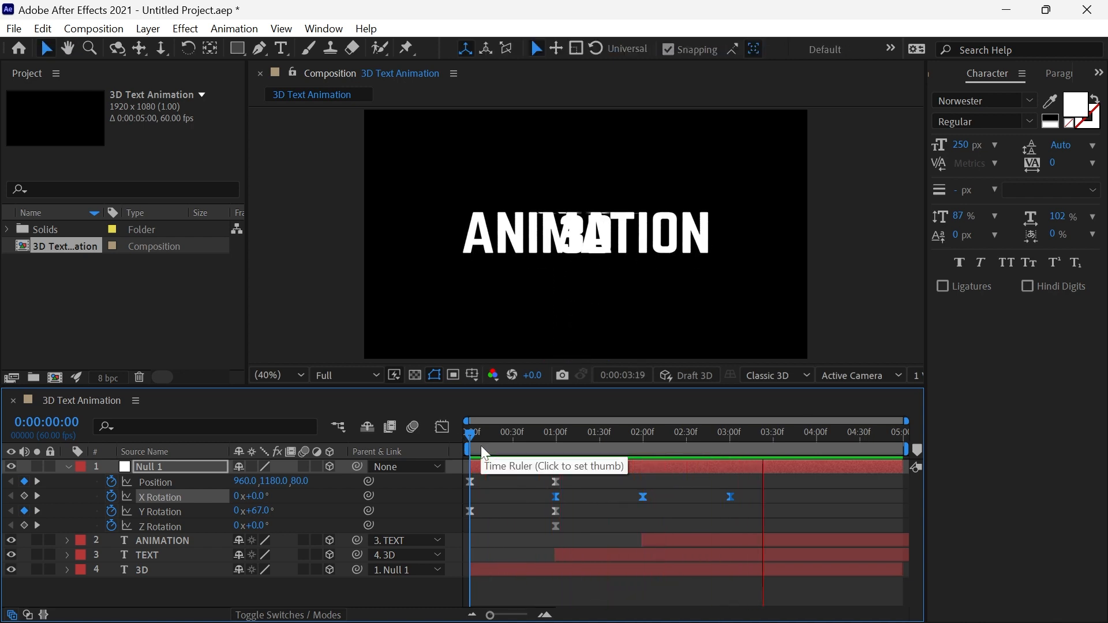
pyautogui.press('space')
# Trim the start of the TEXT layer to 0:00:01:12.
pyautogui.moveTo(480, 430); pyautogui.dragTo(576, 442)
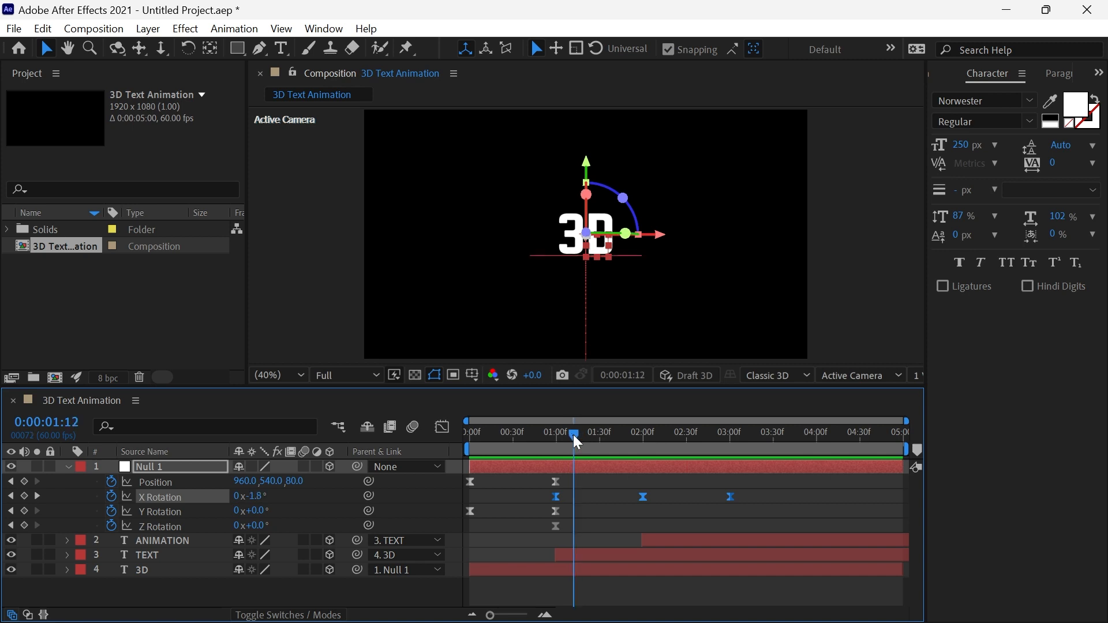
pyautogui.click(574, 548)
pyautogui.click(562, 556)
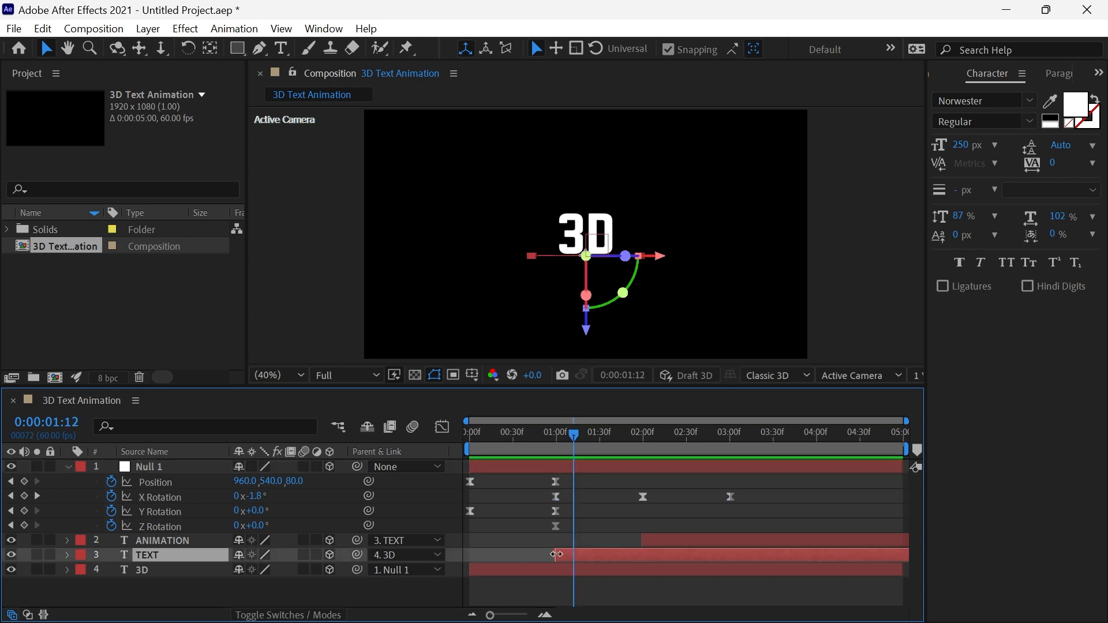
pyautogui.moveTo(556, 555); pyautogui.dragTo(571, 555)
# Trim the end of the 3D layer to 0:00:01:48.
pyautogui.moveTo(580, 438); pyautogui.dragTo(623, 469)
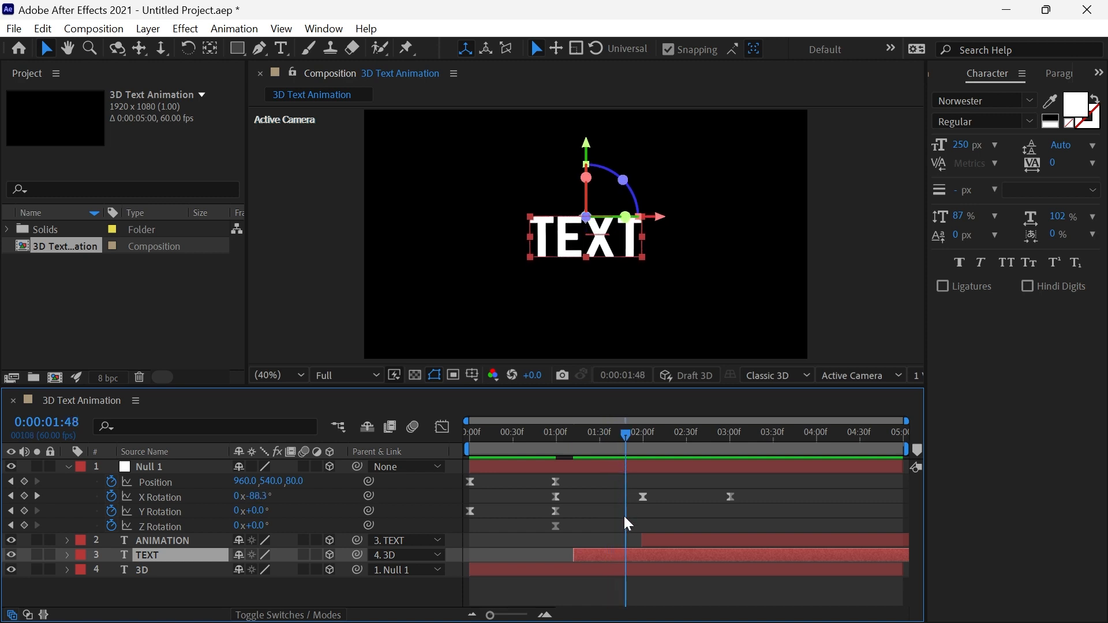
pyautogui.click(618, 569)
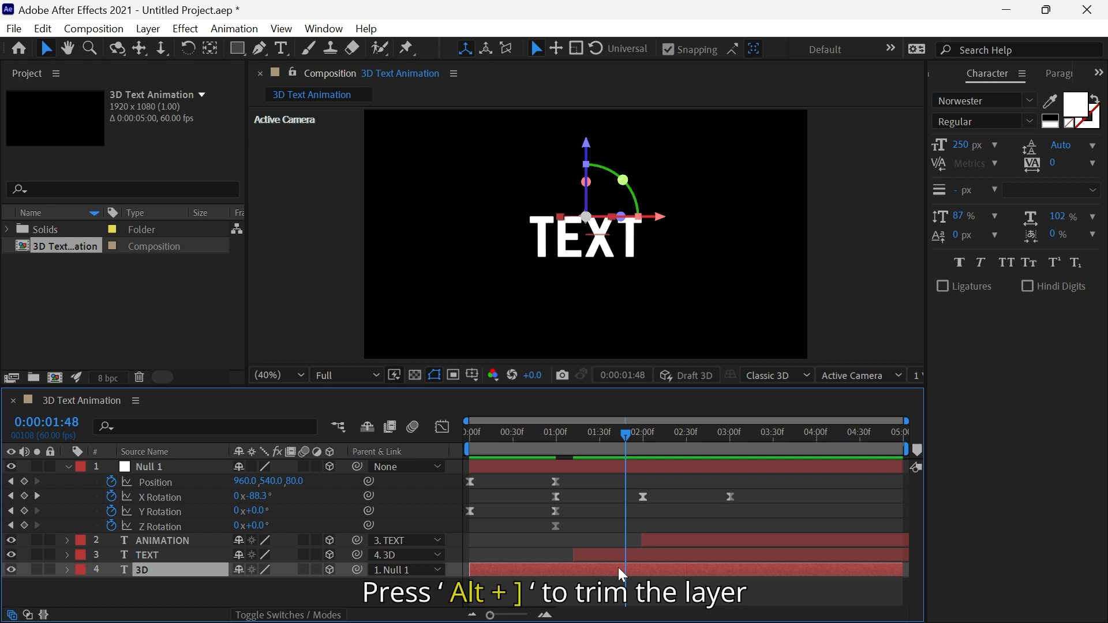
pyautogui.hotkey('alt', ']')
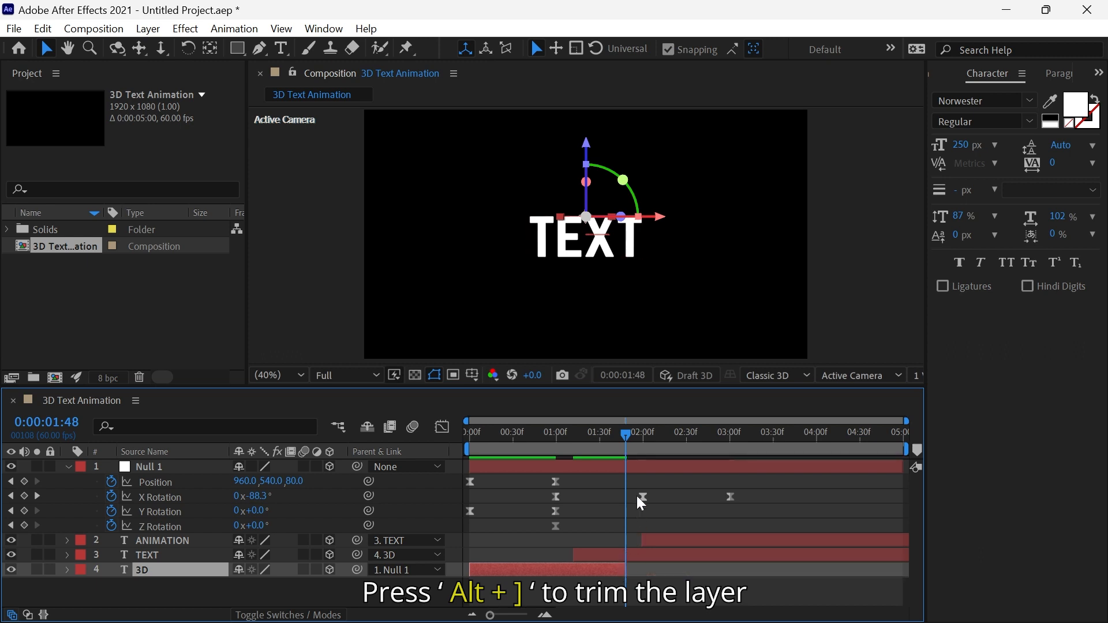
# Trim the start of the ANIMATION layer to 0:00:02:13.
pyautogui.moveTo(634, 438); pyautogui.dragTo(664, 456)
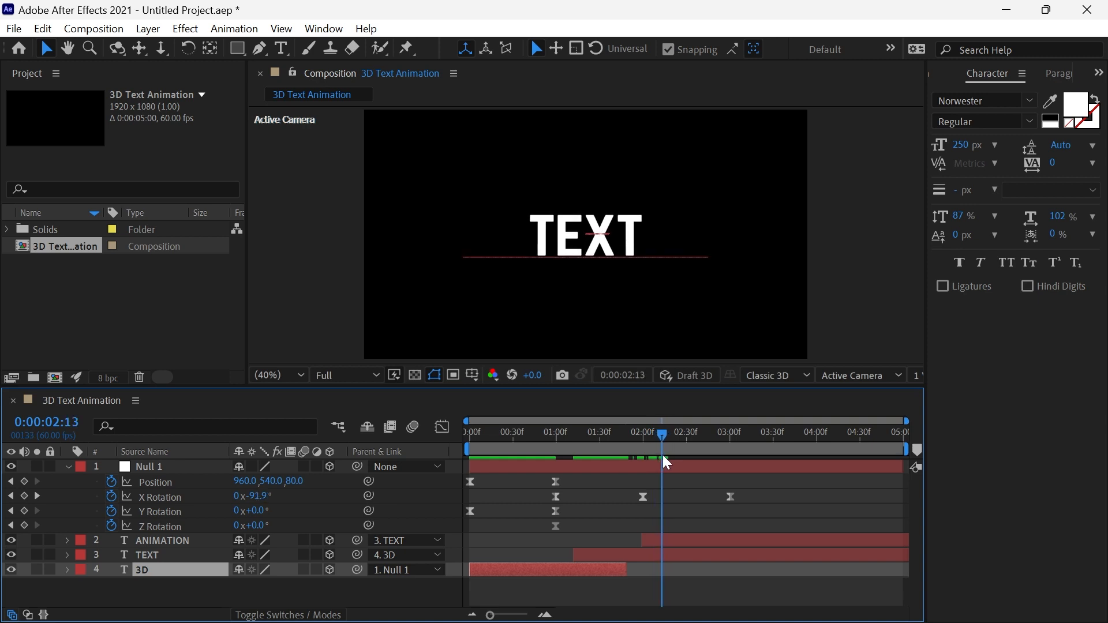
pyautogui.click(649, 540)
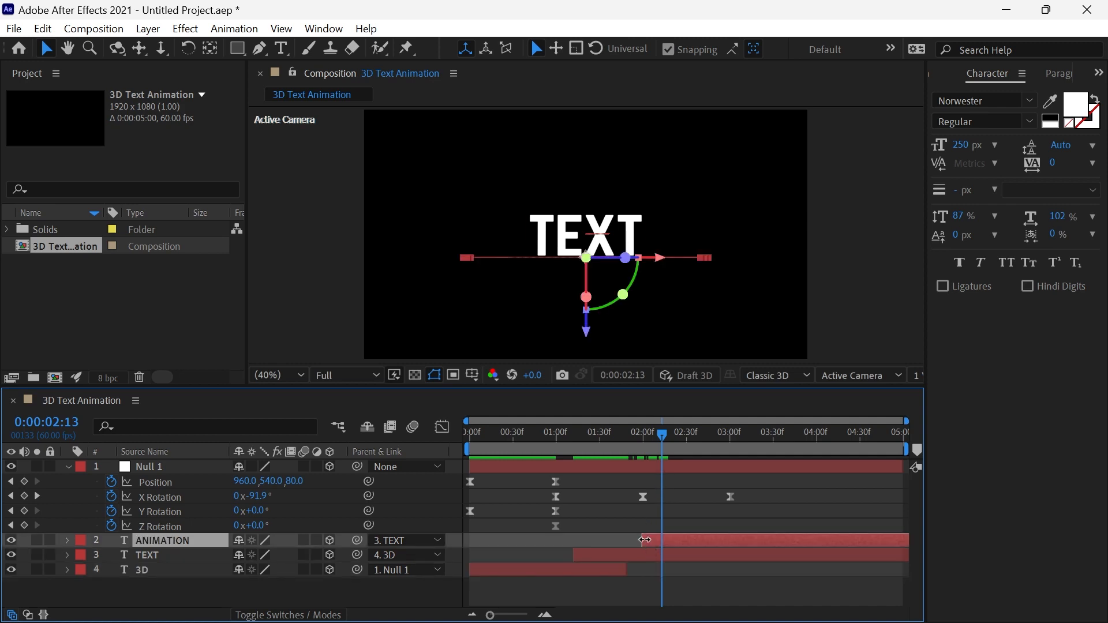
pyautogui.moveTo(642, 543); pyautogui.dragTo(665, 546)
# Trim the end of the TEXT layer to 0:00:02:50.
pyautogui.moveTo(654, 435); pyautogui.dragTo(716, 452)
pyautogui.click(714, 554)
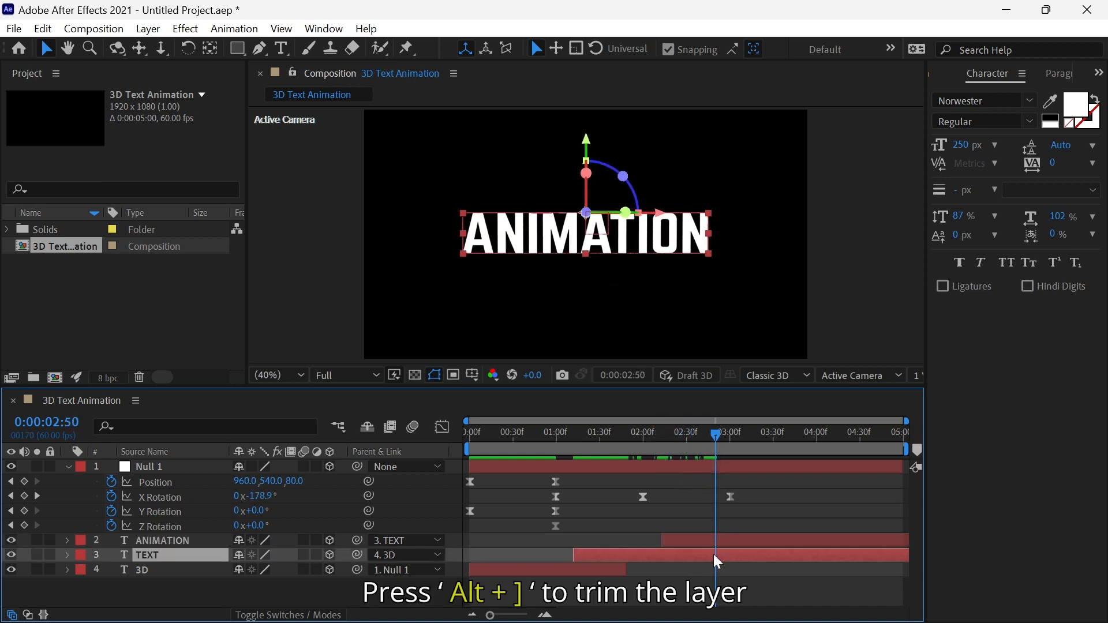
pyautogui.hotkey('alt', ']')
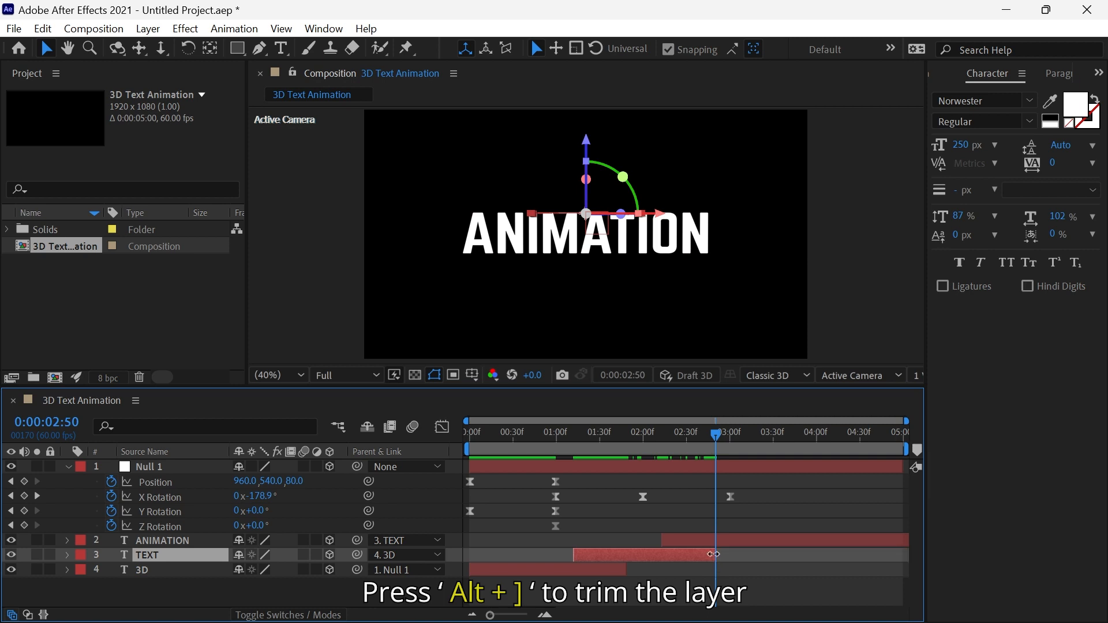
# Set Null 1's Y Rotation to 6° at the 2-second keyframe time.
pyautogui.moveTo(554, 438); pyautogui.dragTo(553, 435)
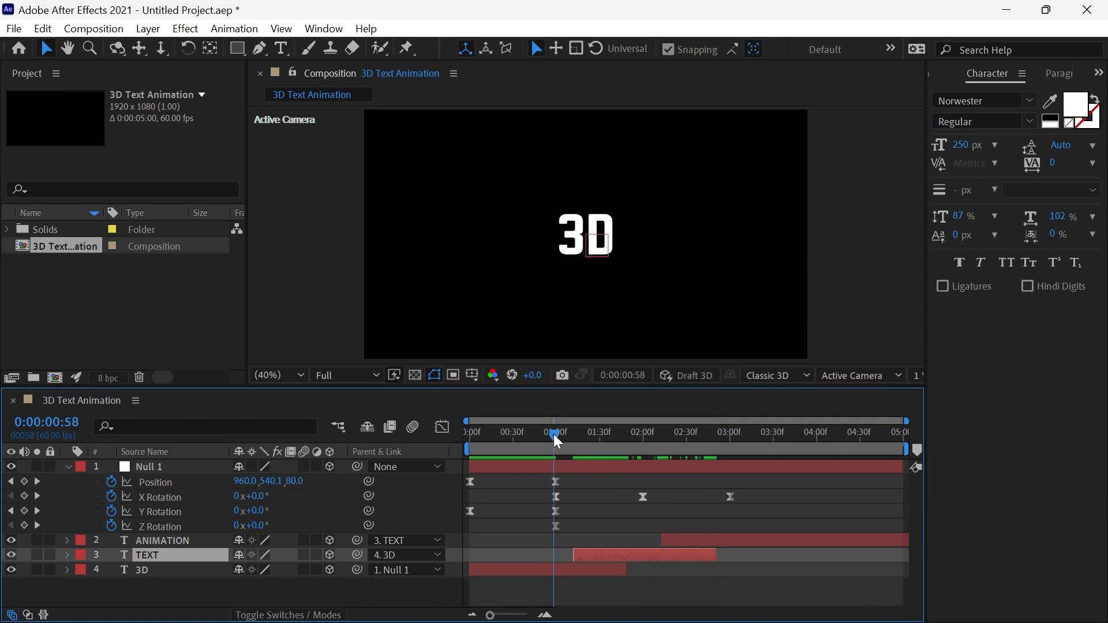
pyautogui.click(32, 505)
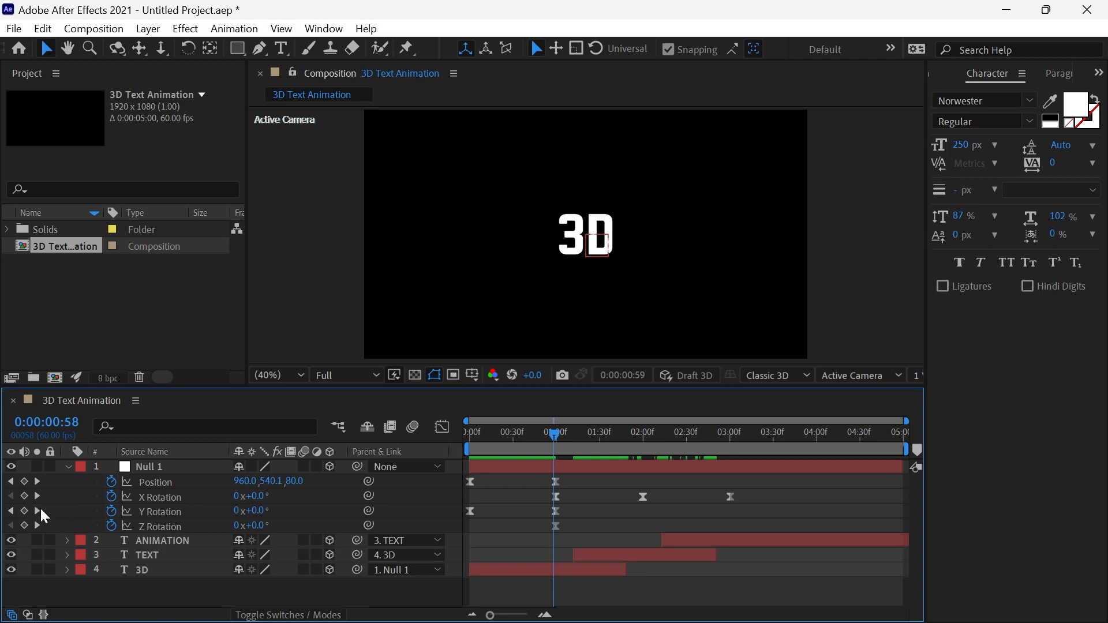
pyautogui.click(38, 511)
pyautogui.click(39, 497)
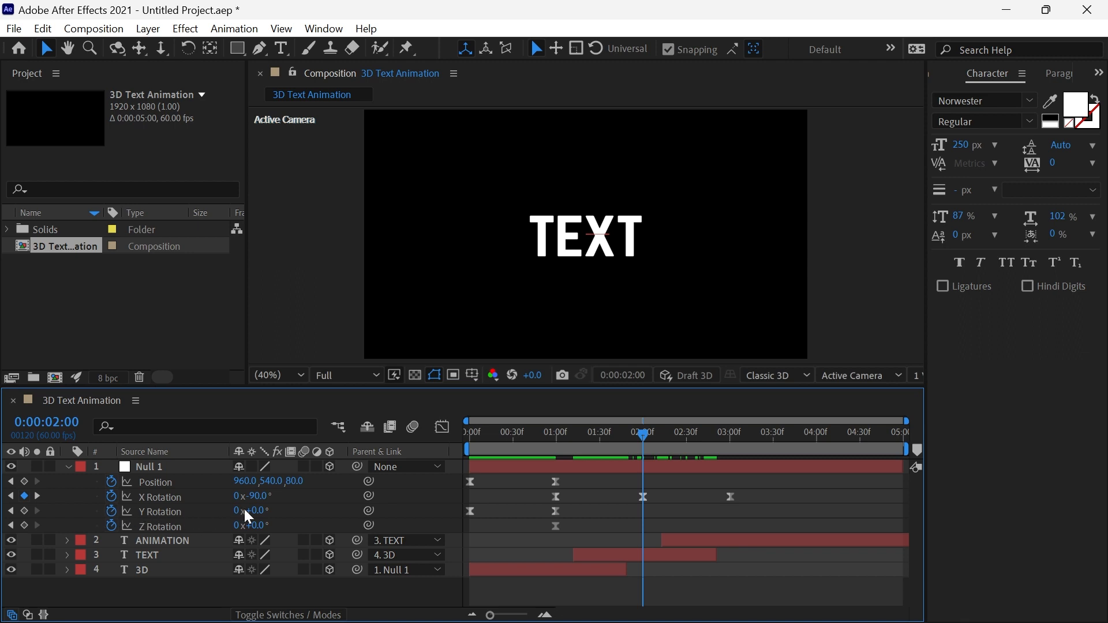
pyautogui.moveTo(248, 513); pyautogui.dragTo(265, 519)
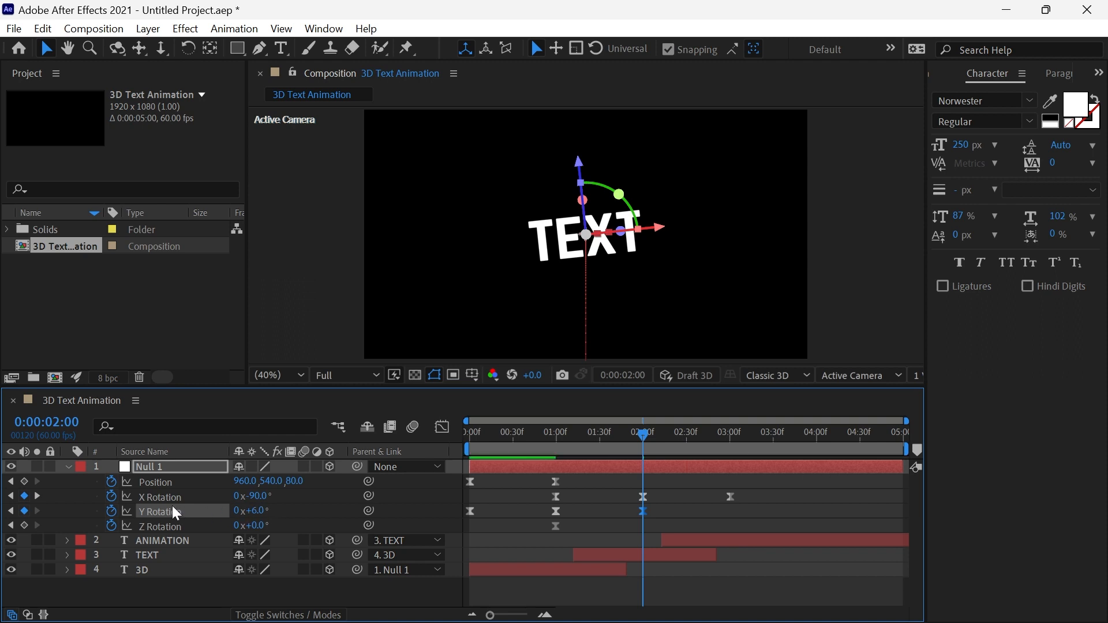
# Set Null 1's Y Rotation to -16° at 3 seconds and scrub through the animation.
pyautogui.click(36, 496)
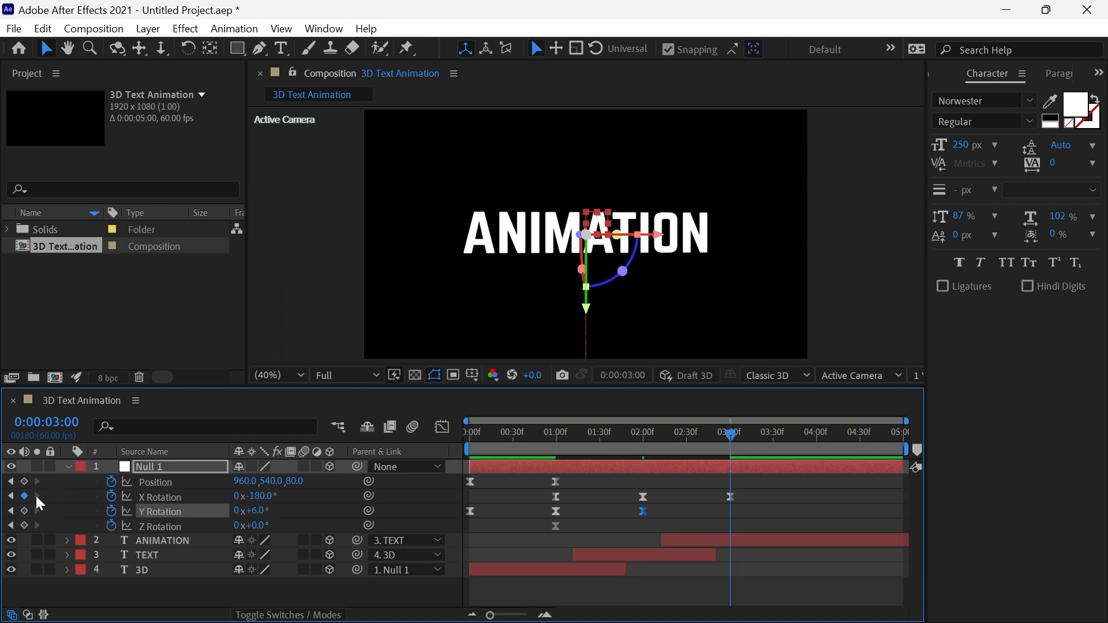
pyautogui.moveTo(250, 512); pyautogui.dragTo(241, 515)
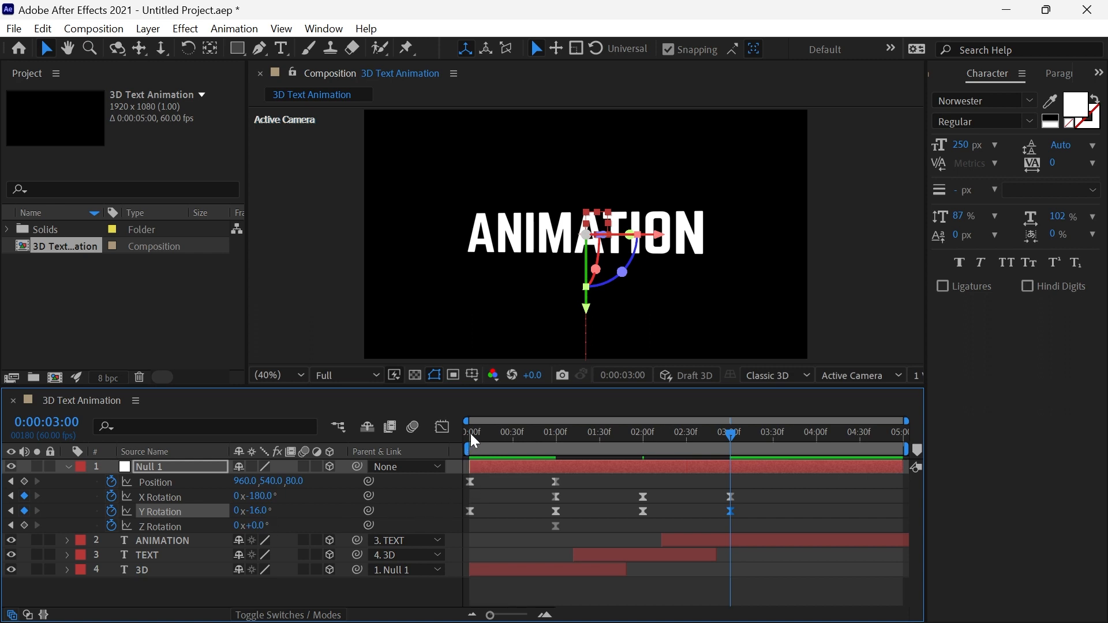
pyautogui.moveTo(471, 435); pyautogui.dragTo(746, 469)
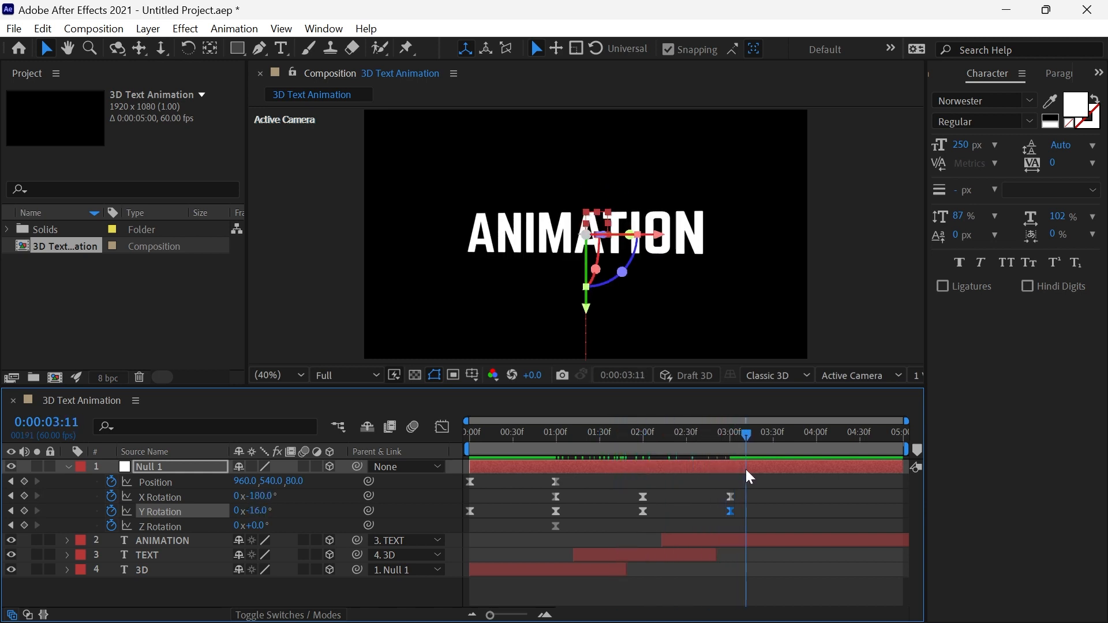
# Reshape the Y Rotation speed graph into sharp peaks midway between the keyframes at 1, 2 and 3 seconds.
pyautogui.moveTo(748, 510); pyautogui.dragTo(542, 515)
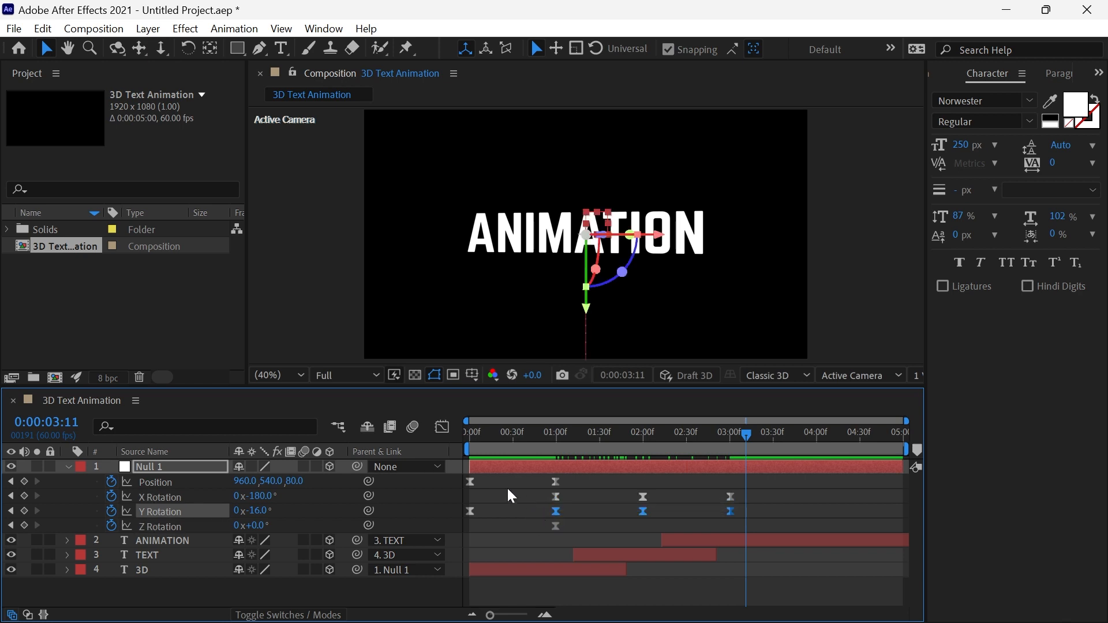
pyautogui.click(442, 427)
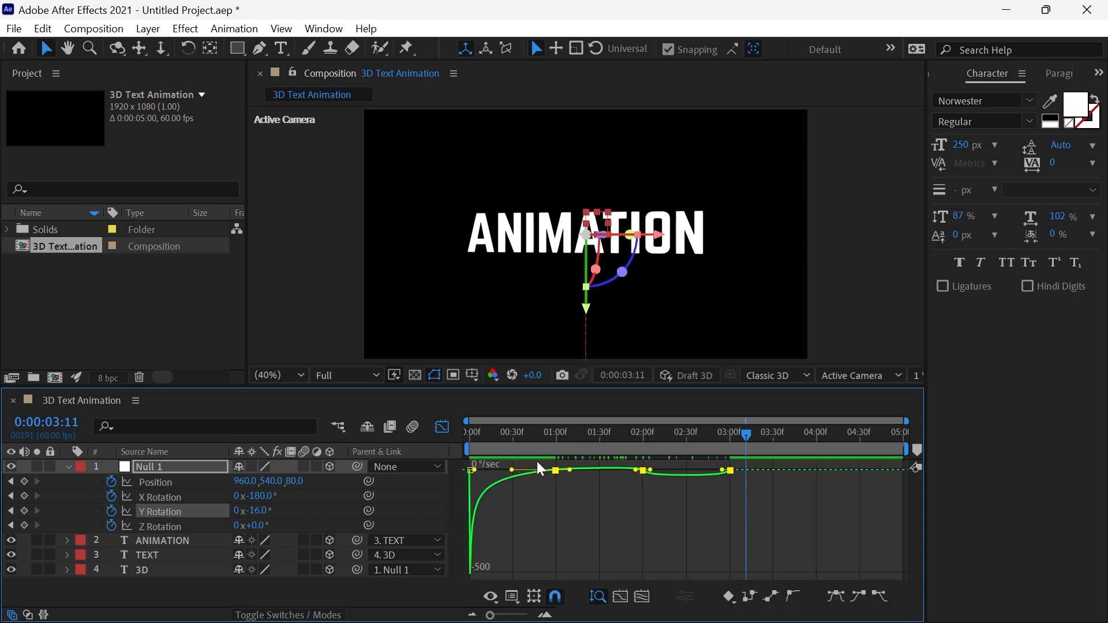
pyautogui.moveTo(538, 463); pyautogui.dragTo(756, 490)
pyautogui.moveTo(570, 471); pyautogui.dragTo(600, 472)
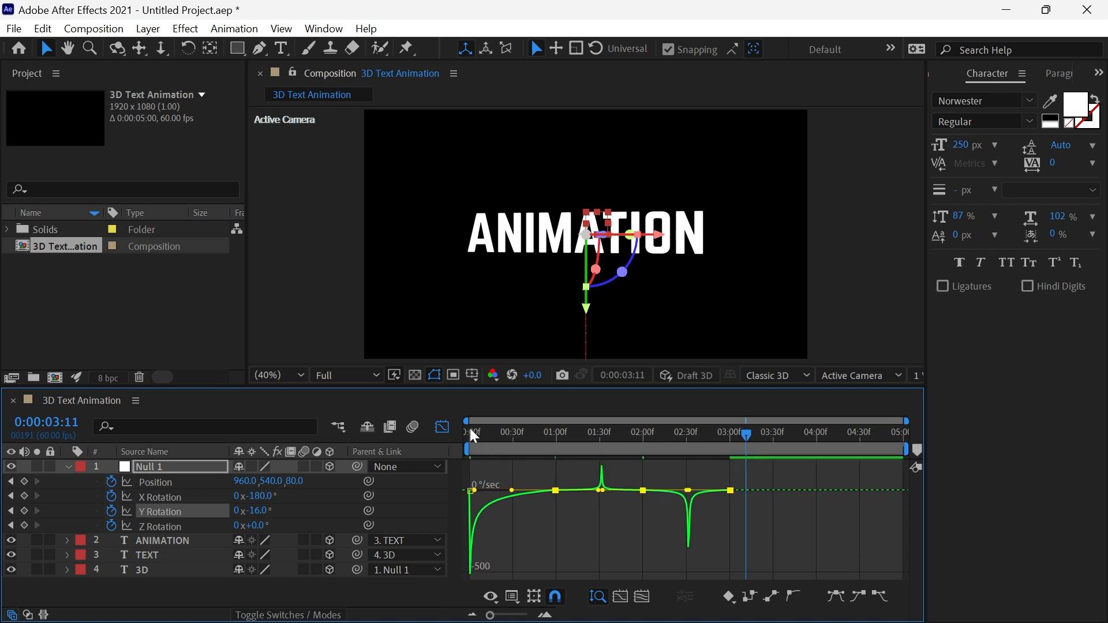
# Close the Graph Editor and preview the animation from the beginning.
pyautogui.moveTo(484, 434); pyautogui.dragTo(448, 438)
pyautogui.click(442, 428)
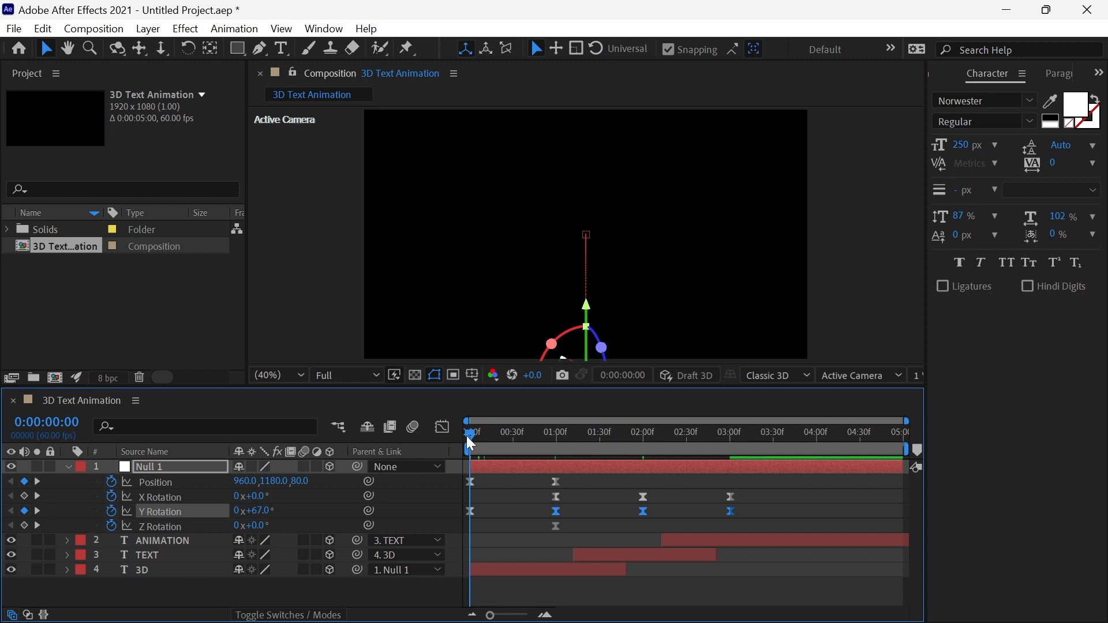
pyautogui.press('space')
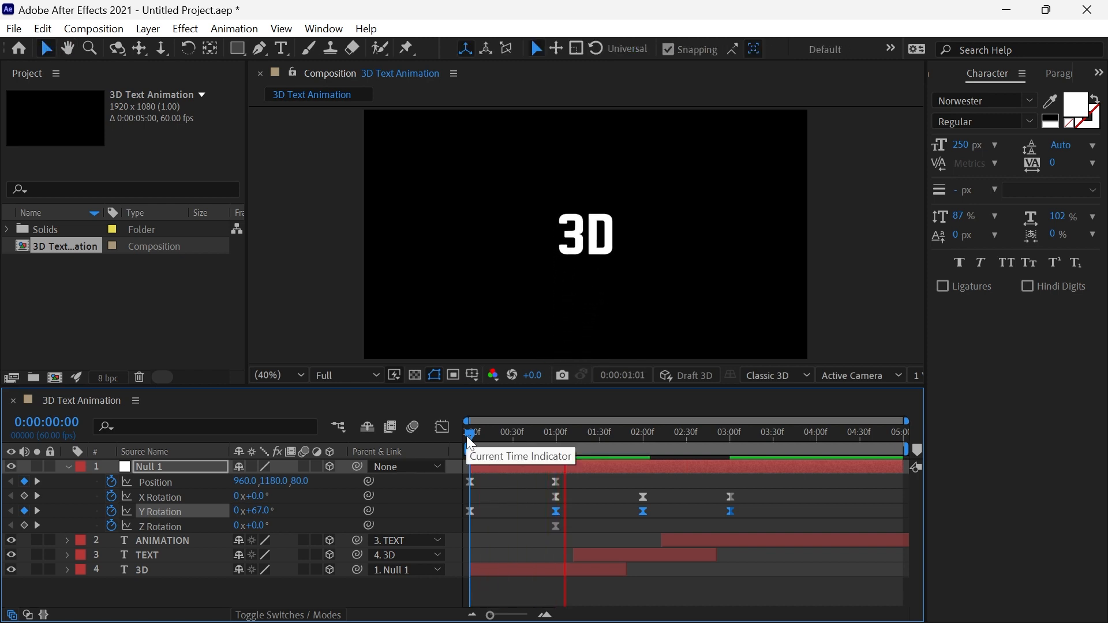